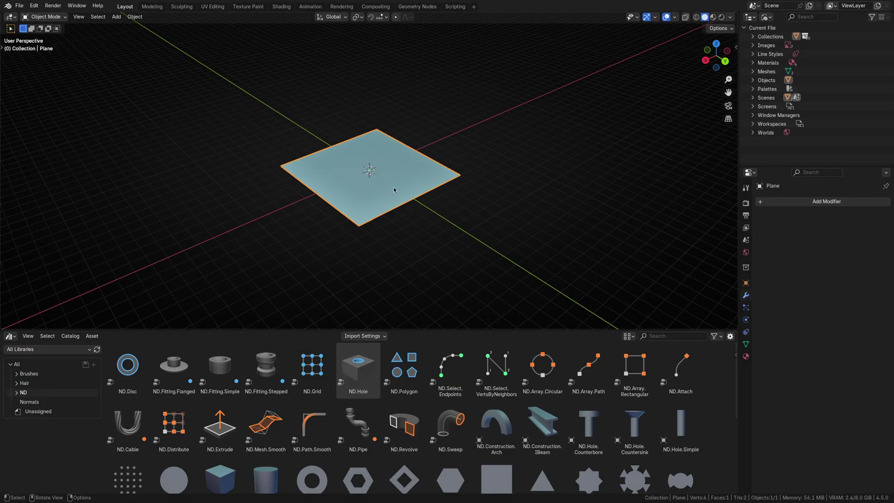
- Extrude the plane upward about 537 mm with the ND.Extrude asset and show the modifier's node group
{"action": "middle_click_drag", "start_coordinate": [369, 194], "coordinate": [337, 265]}
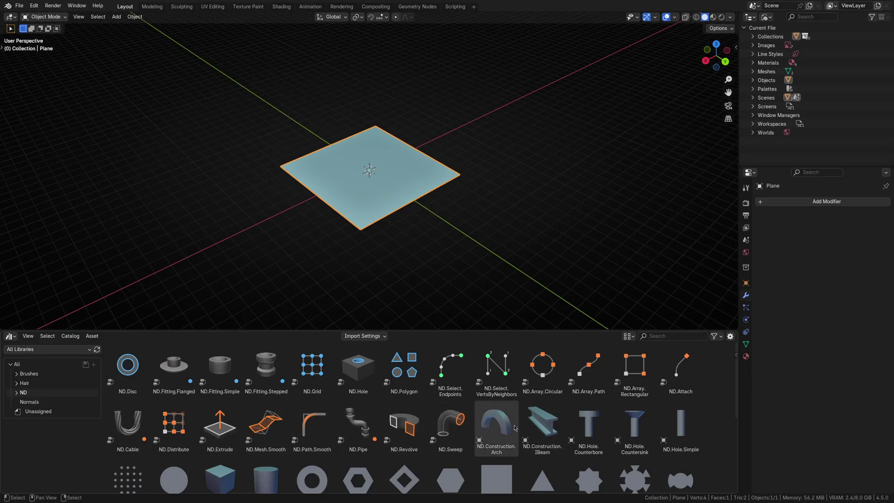
{"action": "left_click_drag", "start_coordinate": [220, 426], "coordinate": [370, 76]}
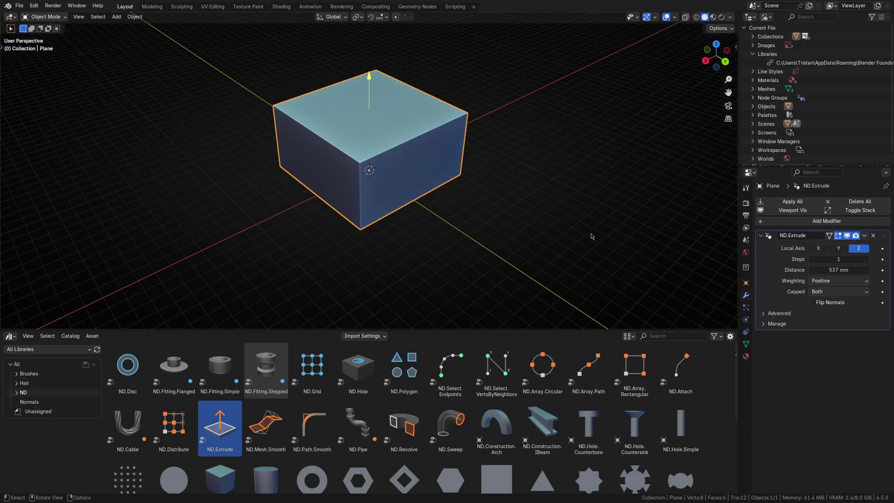
{"action": "left_click", "coordinate": [864, 236]}
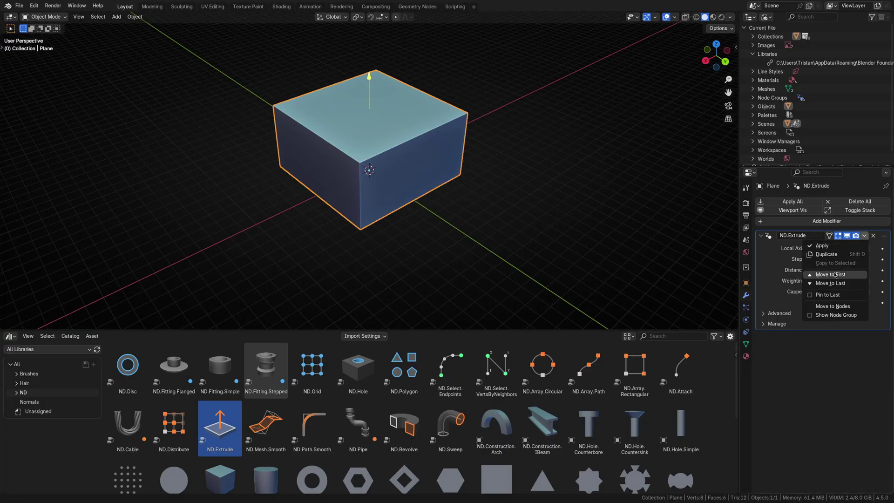
{"action": "left_click", "coordinate": [831, 313]}
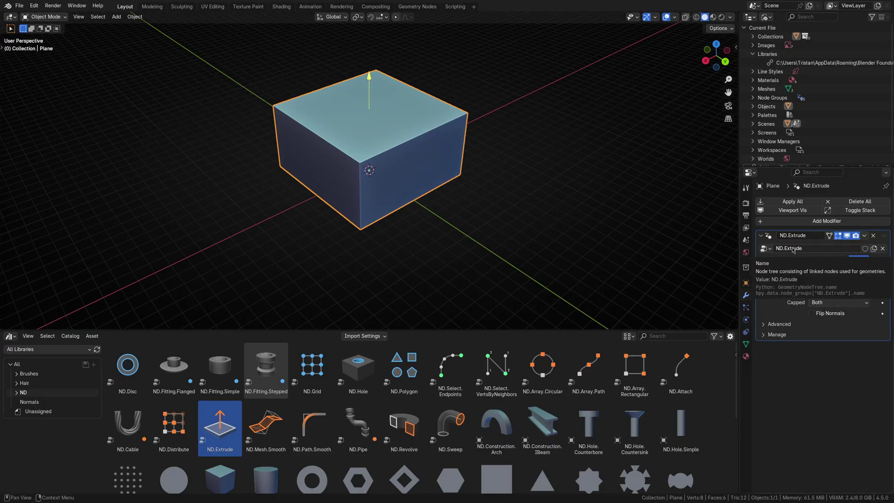
{"action": "left_click", "coordinate": [514, 210]}
- Place an ND.Construction.IBeam asset beside the extruded block
{"action": "middle_click_drag", "start_coordinate": [549, 221], "coordinate": [465, 257], "text": "shift"}
{"action": "scroll", "coordinate": [465, 257], "scroll_direction": "down", "scroll_amount": 2}
{"action": "left_click_drag", "start_coordinate": [540, 421], "coordinate": [450, 173]}
- Edit the I-beam's profile by raising its upper flange vertices along the Z axis
{"action": "key", "text": "Tab"}
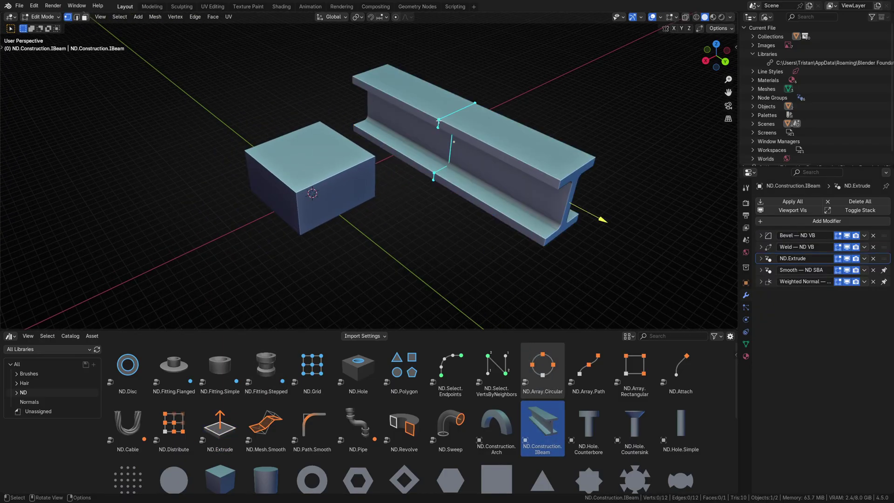
{"action": "key", "text": "g"}
{"action": "key", "text": "z"}
{"action": "left_click", "coordinate": [488, 91]}
{"action": "key", "text": "Tab"}
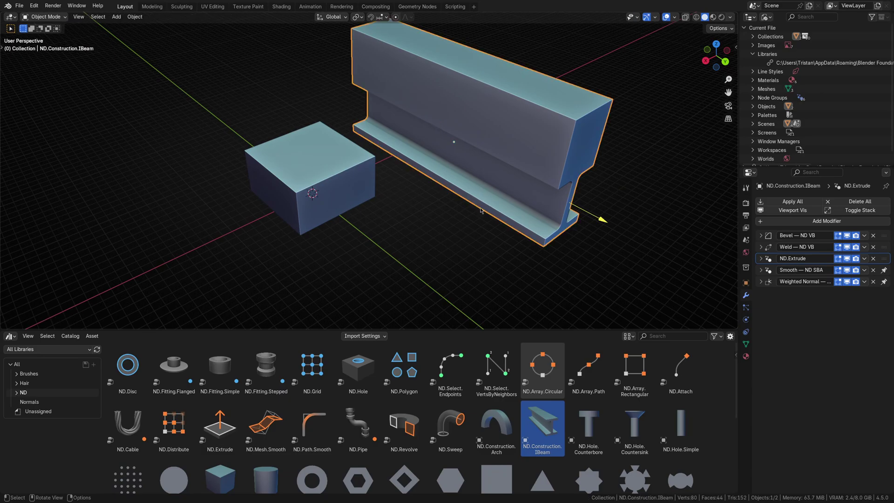
- Place a second ND.Construction.IBeam asset next to the modified beam and clear the selection
{"action": "key", "text": "alt+a"}
{"action": "scroll", "coordinate": [484, 203], "scroll_direction": "down", "scroll_amount": 5}
{"action": "middle_click_drag", "start_coordinate": [493, 249], "coordinate": [441, 260], "text": "shift"}
{"action": "left_click_drag", "start_coordinate": [541, 426], "coordinate": [458, 155]}
{"action": "left_click", "coordinate": [412, 251]}
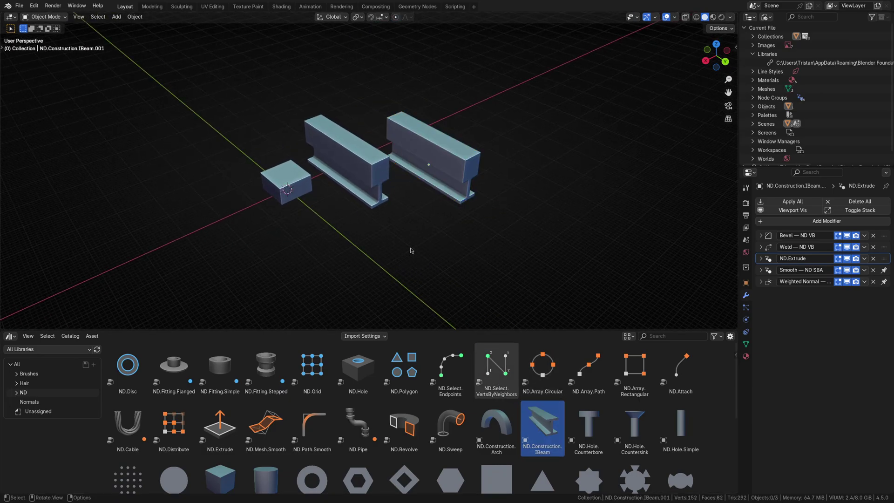
{"action": "middle_click_drag", "start_coordinate": [437, 187], "coordinate": [371, 161]}
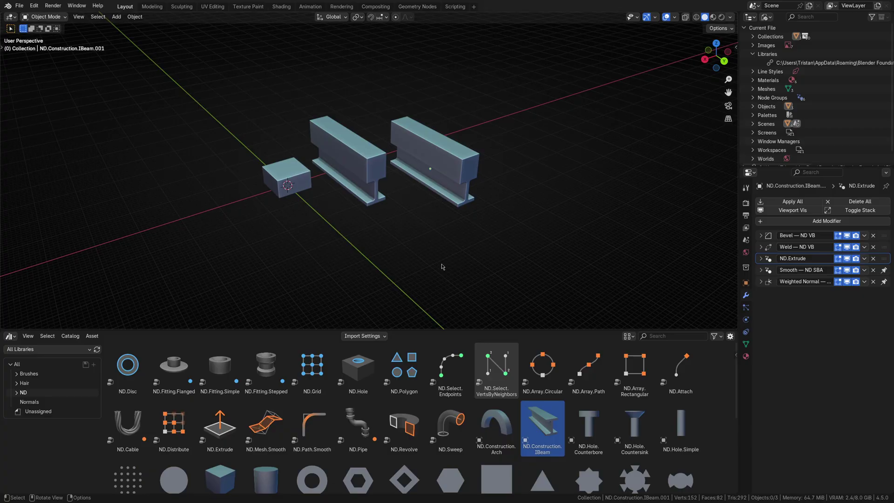
- With the asset import method set to Append, add one more I-beam and two ND.Construction.Arch assets beside the existing objects
{"action": "left_click", "coordinate": [370, 335]}
{"action": "left_click", "coordinate": [375, 354]}
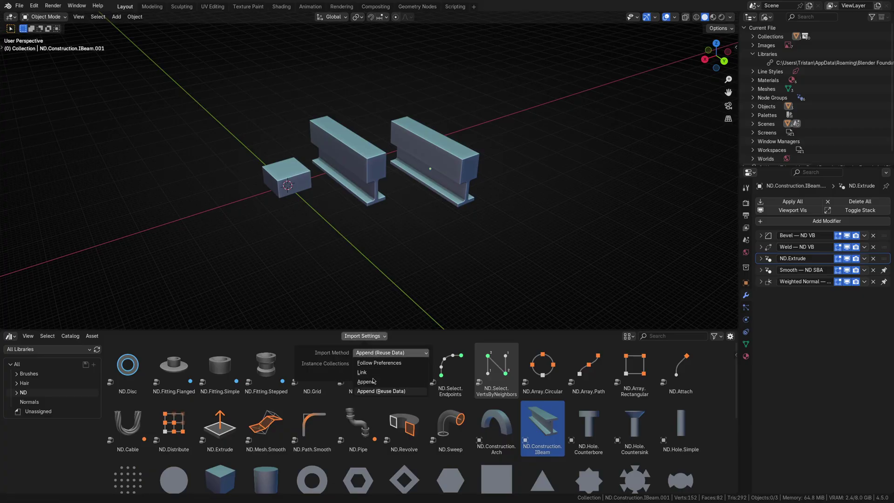
{"action": "left_click", "coordinate": [372, 383]}
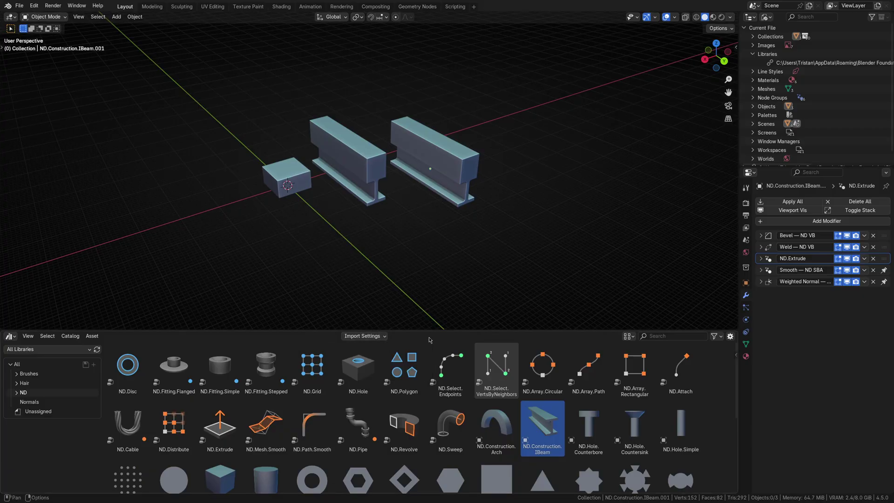
{"action": "left_click_drag", "start_coordinate": [543, 426], "coordinate": [533, 220]}
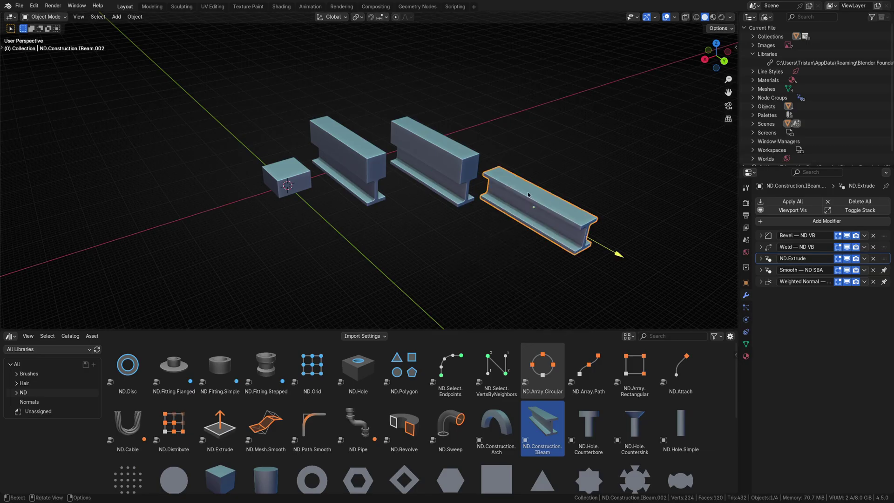
{"action": "left_click_drag", "start_coordinate": [496, 426], "coordinate": [411, 265]}
{"action": "left_click_drag", "start_coordinate": [491, 421], "coordinate": [329, 273]}
- Expand the ND.Extrude modifier of the newest I-beam and check its node group name
{"action": "left_click", "coordinate": [526, 227]}
{"action": "left_click", "coordinate": [533, 214]}
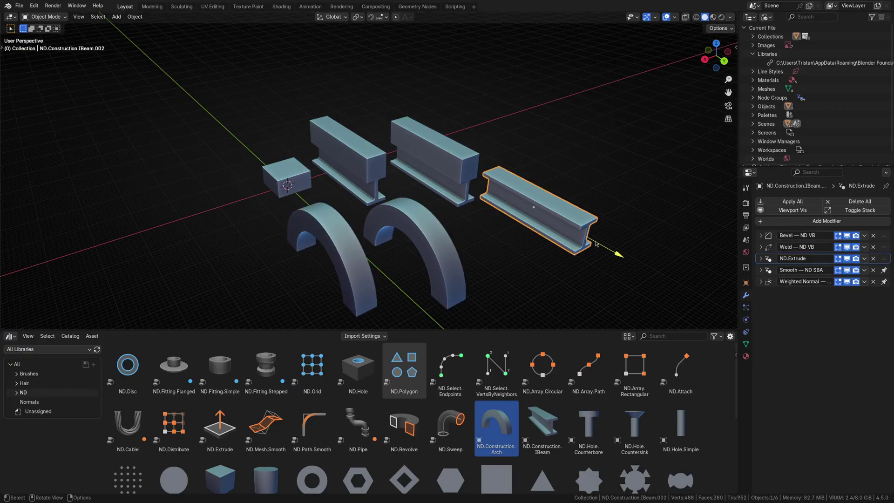
{"action": "left_click", "coordinate": [760, 259]}
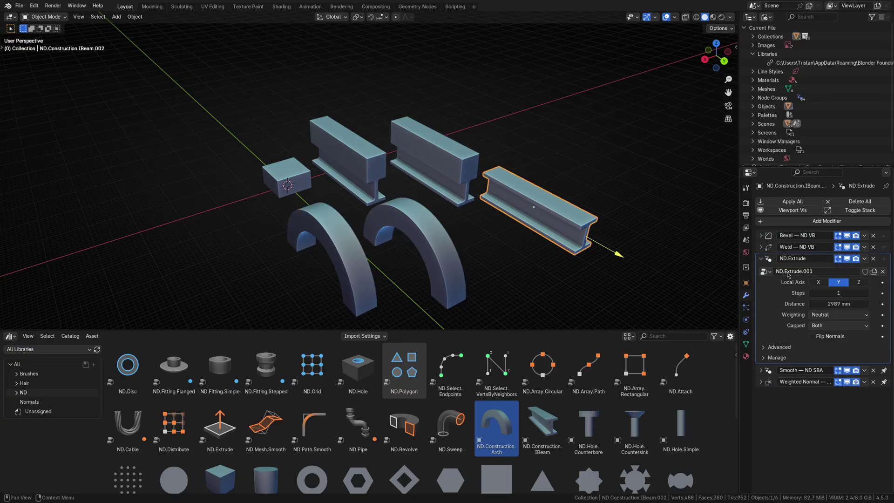
{"action": "left_click", "coordinate": [557, 274]}
{"action": "middle_click_drag", "start_coordinate": [557, 274], "coordinate": [535, 270]}
- Shrink the asset browser and properties areas to enlarge the 3D viewport
{"action": "left_click_drag", "start_coordinate": [491, 330], "coordinate": [470, 347]}
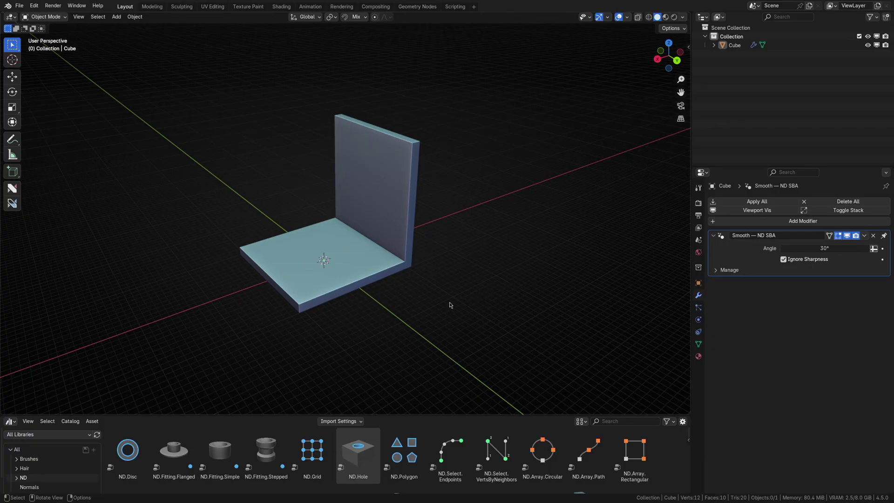
{"action": "left_click_drag", "start_coordinate": [689, 299], "coordinate": [712, 300]}
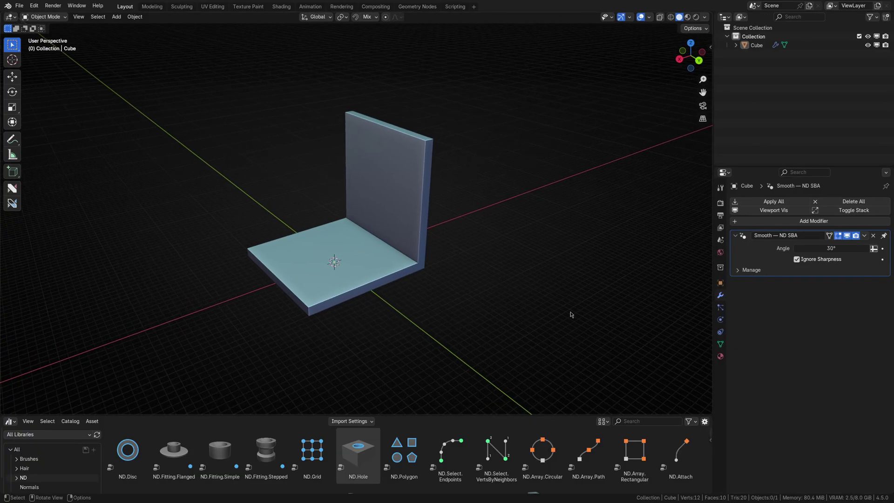
{"action": "middle_click_drag", "start_coordinate": [423, 309], "coordinate": [393, 292]}
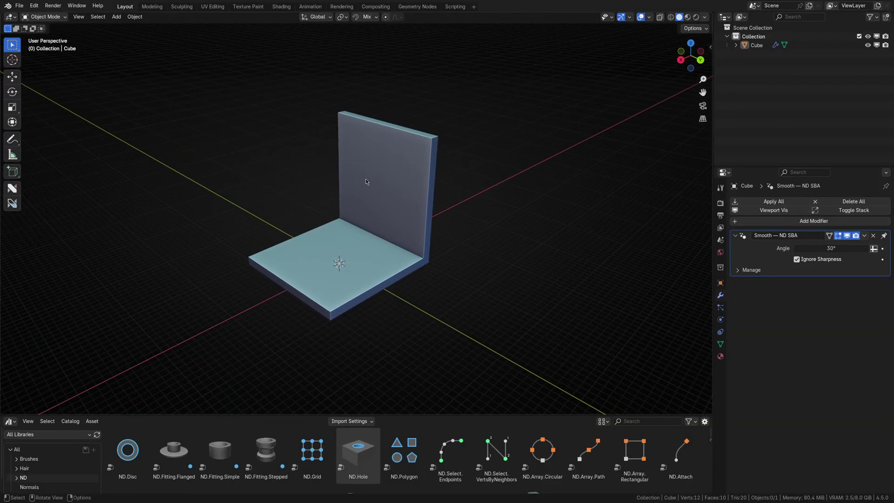
- Add a single-vertex sketch over the base plate in top view and move it about 620 mm along the X axis
{"action": "key", "text": "KP_7"}
{"action": "key", "text": "f"}
{"action": "left_click", "coordinate": [484, 218]}
{"action": "key", "text": "g"}
{"action": "key", "text": "x"}
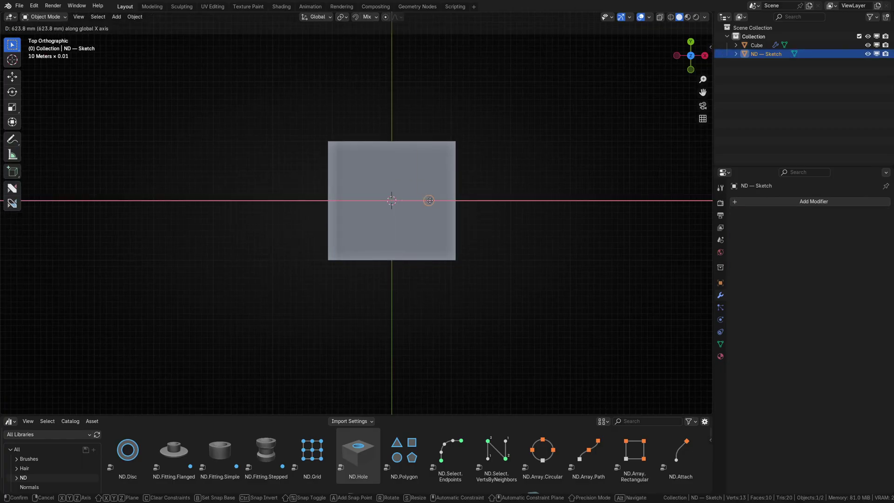
{"action": "left_click", "coordinate": [396, 200]}
- Extrude the sketch vertex vertically upward in front view and reposition the segment's ends with adjusted snapping
{"action": "middle_click_drag", "start_coordinate": [512, 335], "coordinate": [470, 300]}
{"action": "key", "text": "ctrl+KP_3"}
{"action": "key", "text": "Tab"}
{"action": "key", "text": "KP_1"}
{"action": "key", "text": "e"}
{"action": "left_click", "coordinate": [427, 150]}
{"action": "left_click", "coordinate": [429, 241]}
{"action": "key", "text": "g"}
{"action": "left_click", "coordinate": [370, 17]}
{"action": "left_click", "coordinate": [370, 83]}
{"action": "key", "text": "g"}
{"action": "left_click", "coordinate": [420, 153]}
- Extrude the sketch's upper vertex horizontally toward the upright wall and move the path's end along the X axis
{"action": "key", "text": "e"}
{"action": "left_click", "coordinate": [341, 149]}
{"action": "middle_click_drag", "start_coordinate": [341, 149], "coordinate": [300, 179]}
{"action": "left_click_drag", "start_coordinate": [370, 17], "coordinate": [370, 101]}
{"action": "key", "text": "g"}
{"action": "key", "text": "x"}
{"action": "left_click", "coordinate": [387, 180]}
{"action": "key", "text": "Tab"}
{"action": "middle_click_drag", "start_coordinate": [443, 203], "coordinate": [338, 224]}
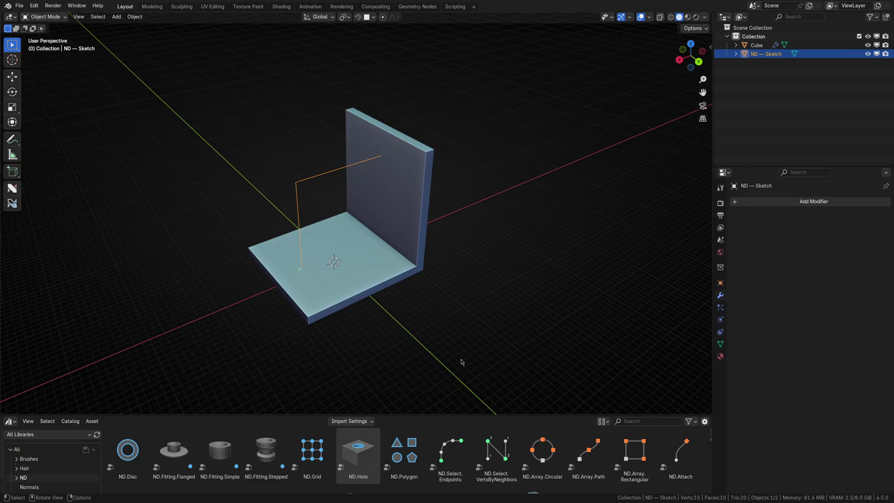
- Apply the ND.Path.Smooth asset to the sketch path with 12 corner segments and a 660 mm corner radius
{"action": "scroll", "coordinate": [636, 465], "scroll_direction": "down", "scroll_amount": 1}
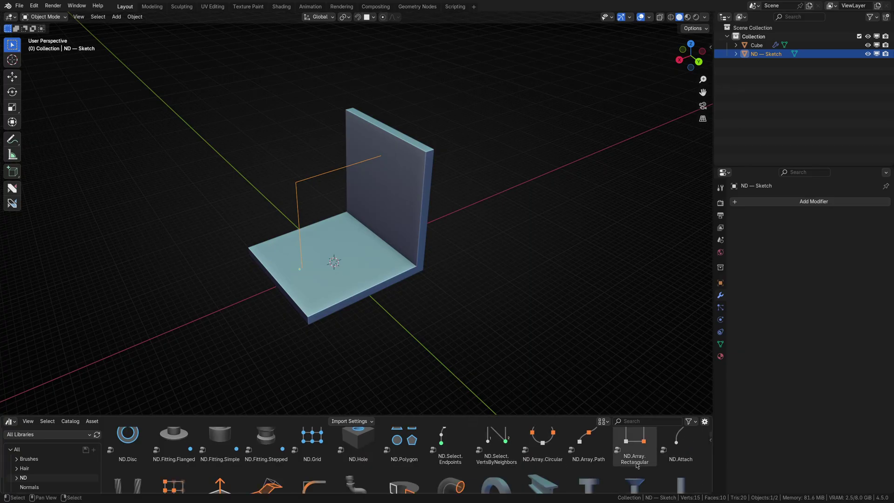
{"action": "scroll", "coordinate": [636, 465], "scroll_direction": "down", "scroll_amount": 2}
{"action": "left_click_drag", "start_coordinate": [312, 459], "coordinate": [317, 177]}
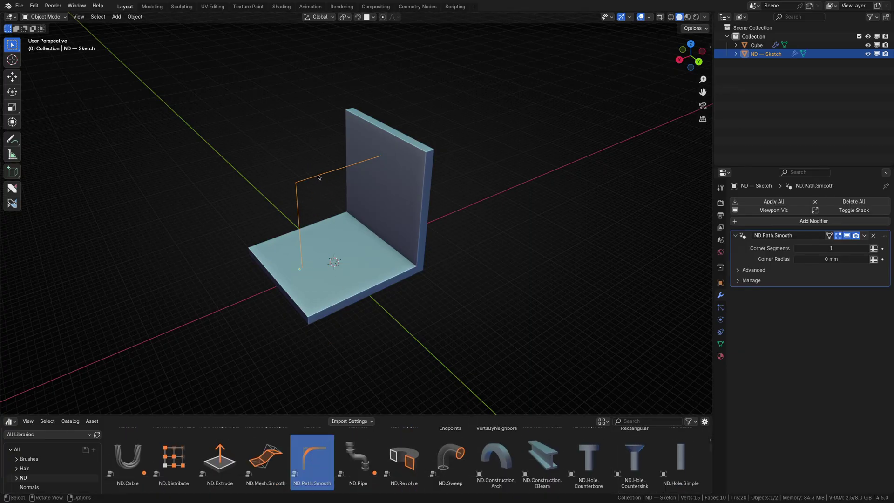
{"action": "mouse_move", "coordinate": [829, 258]}
{"action": "left_mouse_down"}
{"action": "mouse_move", "coordinate": [861, 258]}
{"action": "mouse_move", "coordinate": [852, 248]}
{"action": "mouse_move", "coordinate": [863, 248]}
{"action": "mouse_move", "coordinate": [842, 258]}
{"action": "left_mouse_up"}
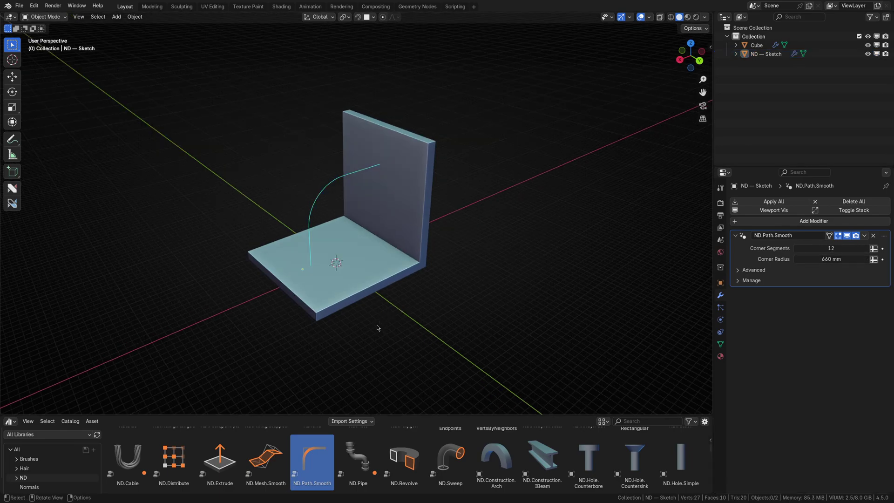
- Turn the rounded path into a pipe with the ND.Pipe asset and add smooth shading to it
{"action": "left_click", "coordinate": [357, 462]}
{"action": "mouse_move", "coordinate": [357, 458]}
{"action": "left_mouse_down"}
{"action": "mouse_move", "coordinate": [335, 251]}
{"action": "mouse_move", "coordinate": [313, 198]}
{"action": "mouse_move", "coordinate": [324, 192]}
{"action": "left_mouse_up"}
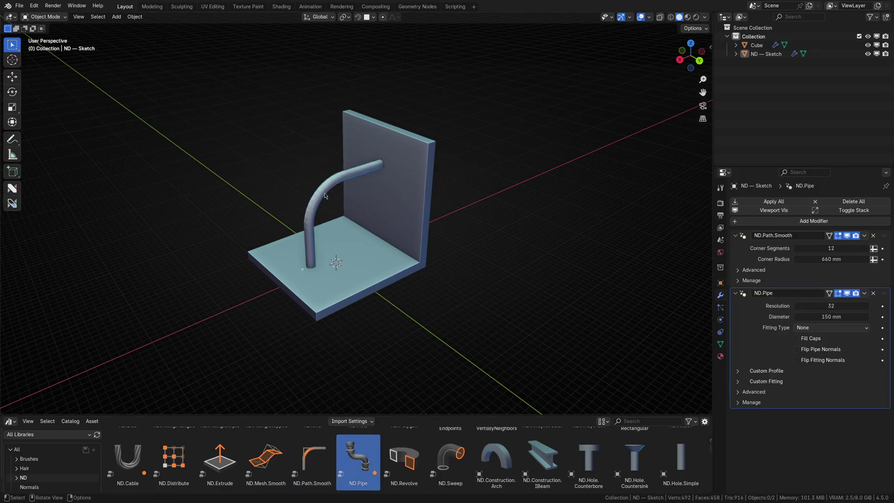
{"action": "left_click", "coordinate": [328, 188]}
{"action": "scroll", "coordinate": [345, 202], "scroll_direction": "up", "scroll_amount": 1}
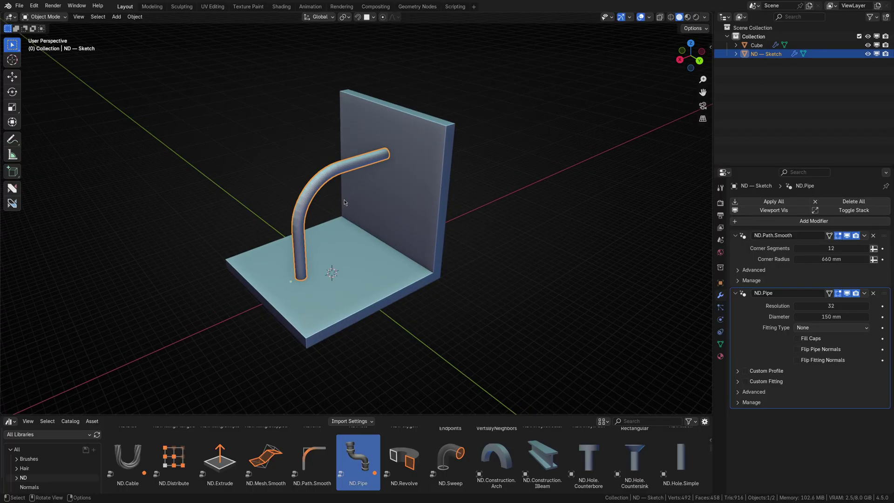
{"action": "key", "text": "f"}
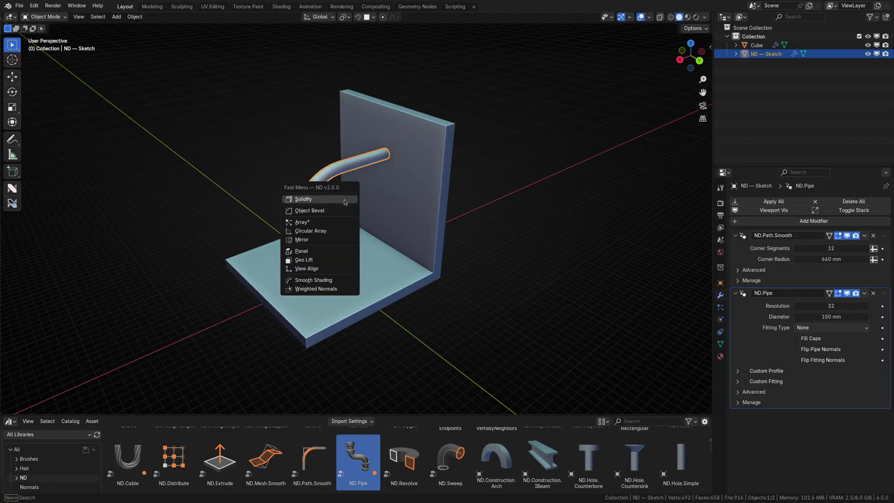
{"action": "left_click", "coordinate": [330, 282]}
{"action": "left_click", "coordinate": [330, 283]}
{"action": "left_click", "coordinate": [481, 249]}
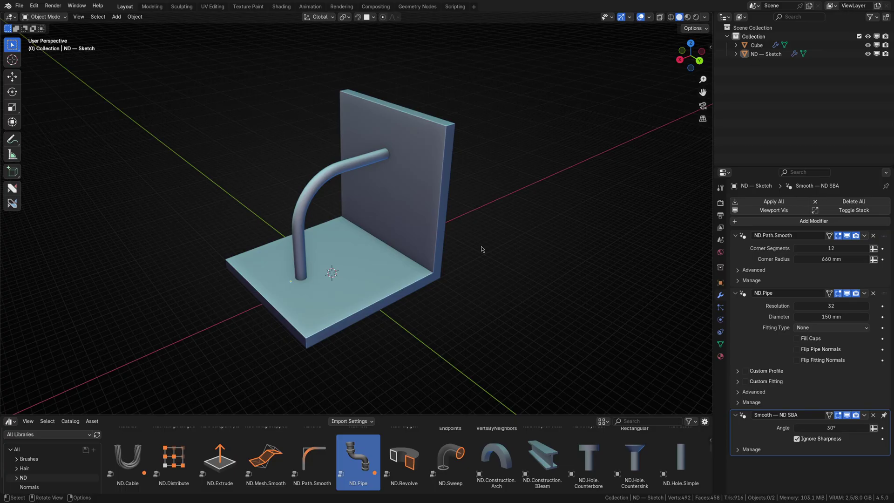
- Set the pipe's diameter to 350 mm and its fitting type to Simple
{"action": "middle_click_drag", "start_coordinate": [330, 201], "coordinate": [475, 196]}
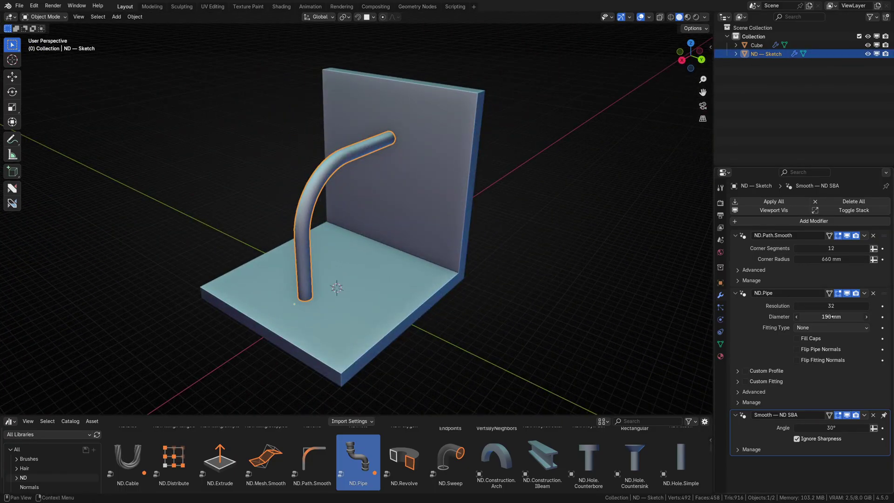
{"action": "left_click_drag", "start_coordinate": [831, 317], "coordinate": [884, 316]}
{"action": "left_click", "coordinate": [816, 328]}
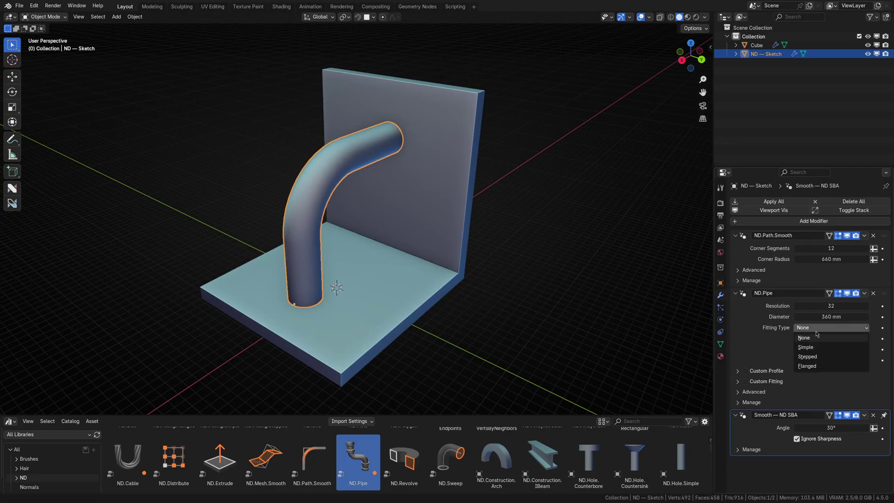
{"action": "left_click", "coordinate": [815, 347]}
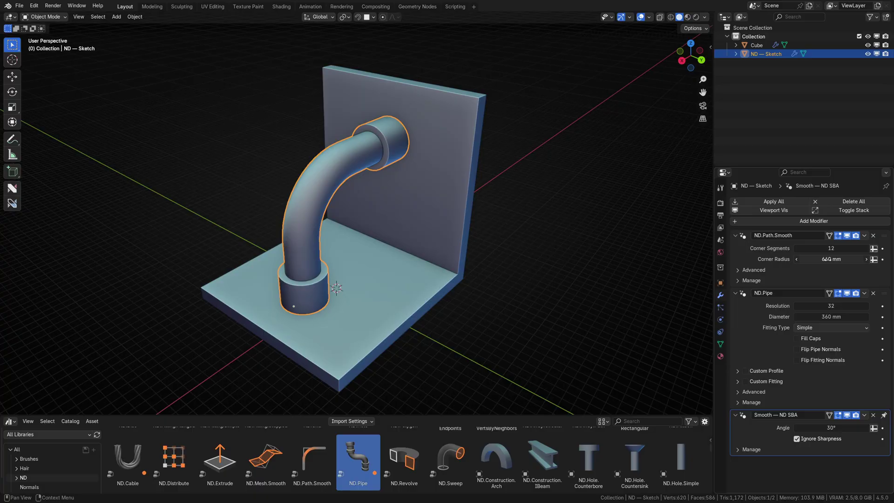
{"action": "mouse_move", "coordinate": [833, 315]}
{"action": "left_mouse_down"}
{"action": "mouse_move", "coordinate": [800, 306]}
{"action": "mouse_move", "coordinate": [824, 306]}
{"action": "left_mouse_up"}
- Compare the Stepped and Flanged fitting types on the pipe and settle on Stepped
{"action": "left_click", "coordinate": [831, 327]}
{"action": "left_click", "coordinate": [820, 359]}
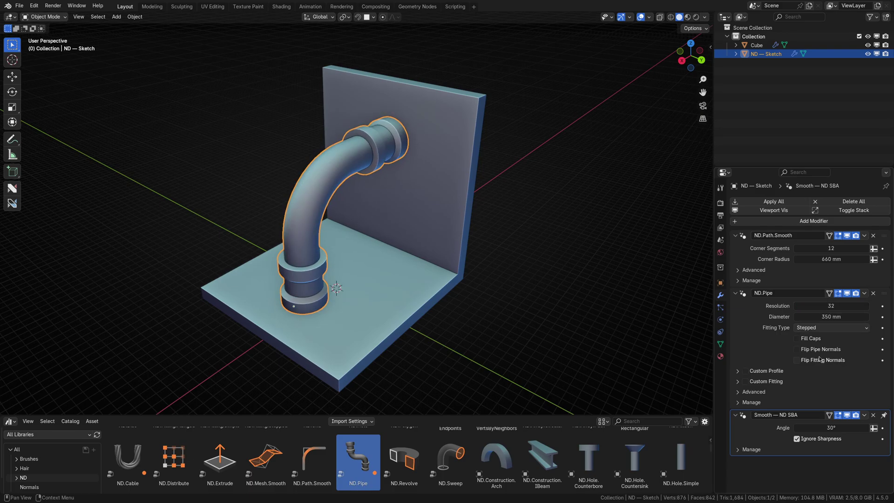
{"action": "left_click", "coordinate": [818, 329]}
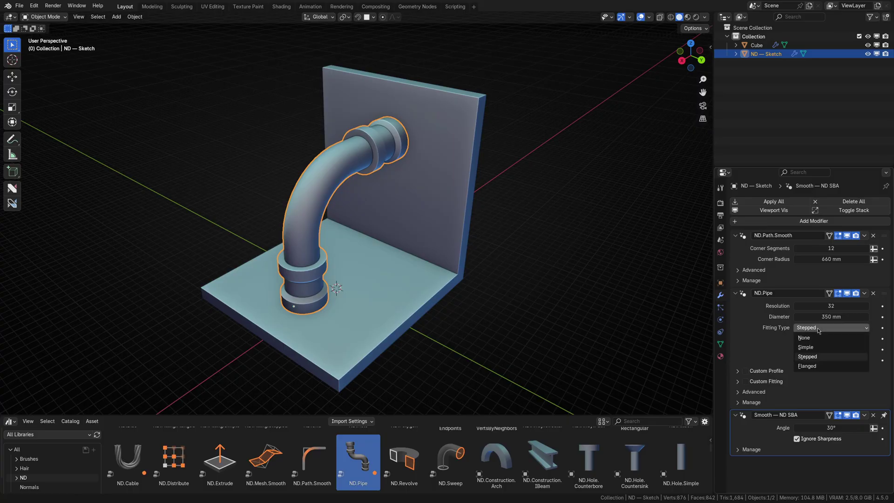
{"action": "left_click", "coordinate": [820, 365]}
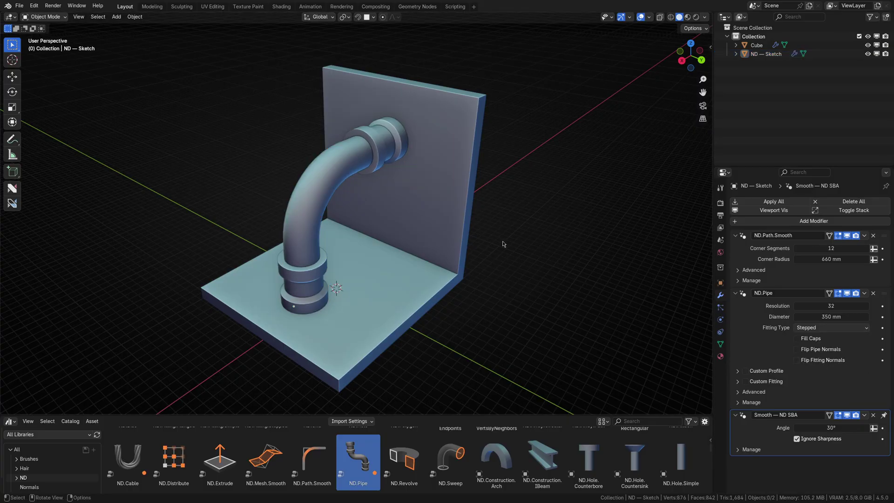
{"action": "middle_click_drag", "start_coordinate": [520, 267], "coordinate": [446, 255]}
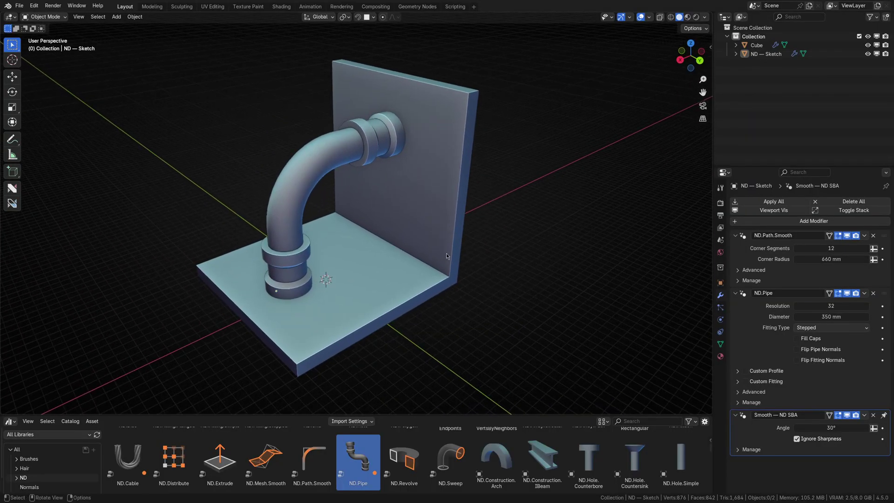
- Expand the Custom Fitting settings of the pipe's ND.Pipe modifier
{"action": "left_click", "coordinate": [371, 147]}
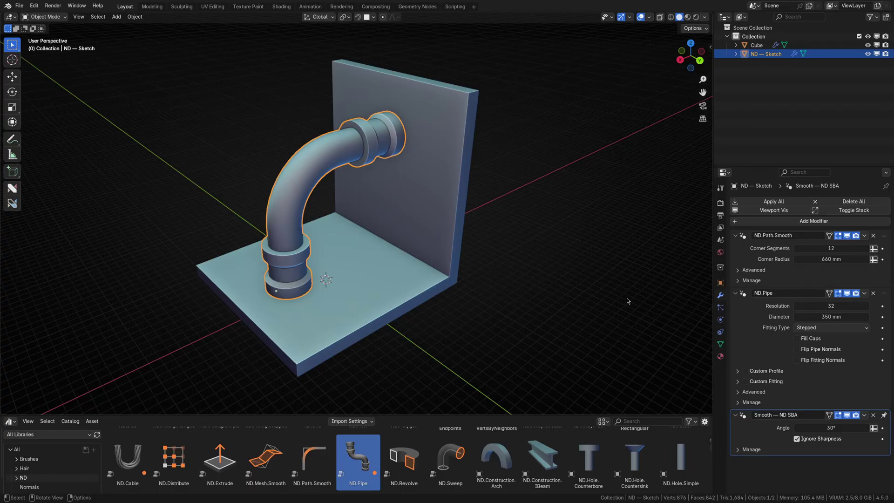
{"action": "left_click", "coordinate": [739, 382]}
{"action": "left_click", "coordinate": [523, 312]}
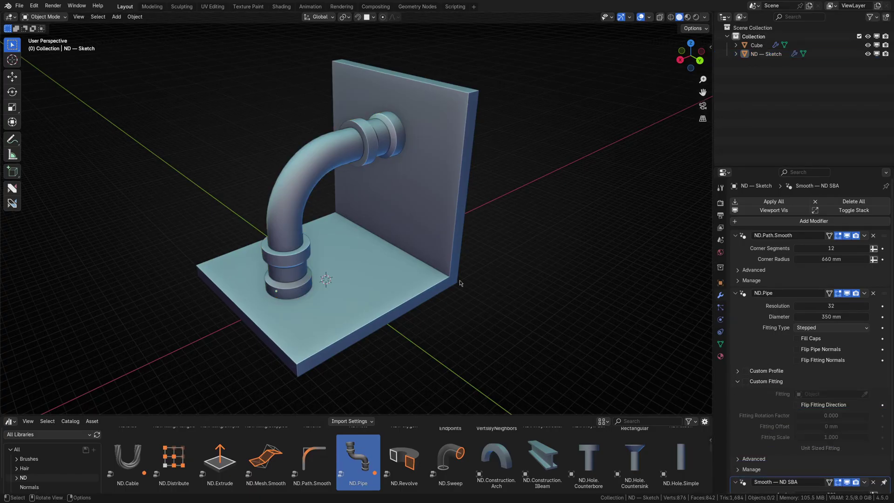
- Create a new ND sketch object consisting of a single vertex, working from the top view
{"action": "scroll", "coordinate": [459, 282], "scroll_direction": "down", "scroll_amount": 2}
{"action": "middle_click_drag", "start_coordinate": [407, 291], "coordinate": [499, 303]}
{"action": "key", "text": "KP_7"}
{"action": "key", "text": "f"}
{"action": "left_click", "coordinate": [478, 201]}
{"action": "key", "text": "Tab"}
- Move the new sketch vertex along the global Y axis until it sits well clear of the pipe and plates
{"action": "key", "text": "g"}
{"action": "key", "text": "y"}
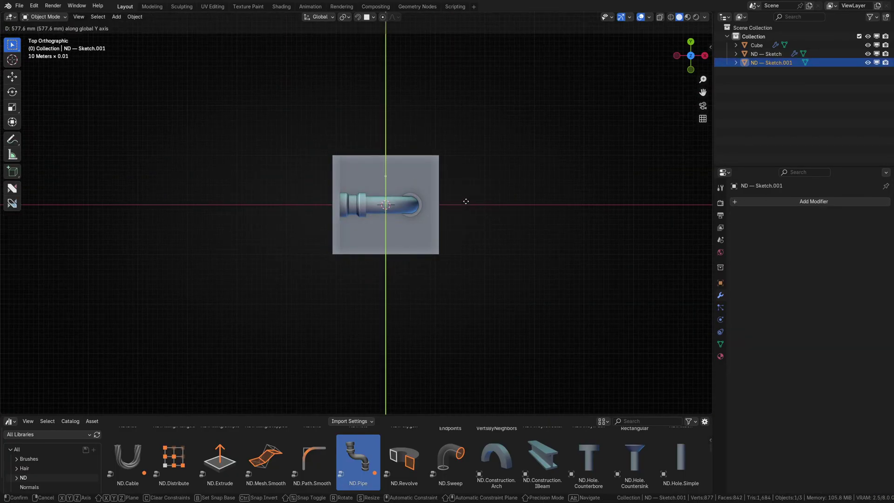
{"action": "left_click", "coordinate": [463, 82]}
{"action": "middle_click_drag", "start_coordinate": [580, 202], "coordinate": [271, 91]}
{"action": "key", "text": "g"}
{"action": "key", "text": "y"}
{"action": "left_click", "coordinate": [390, 205]}
{"action": "left_click", "coordinate": [419, 305]}
- Apply the ND.Fitting.Flanged asset to the new sketch vertex and inspect the fitting from above and below
{"action": "scroll", "coordinate": [280, 456], "scroll_direction": "up", "scroll_amount": 3}
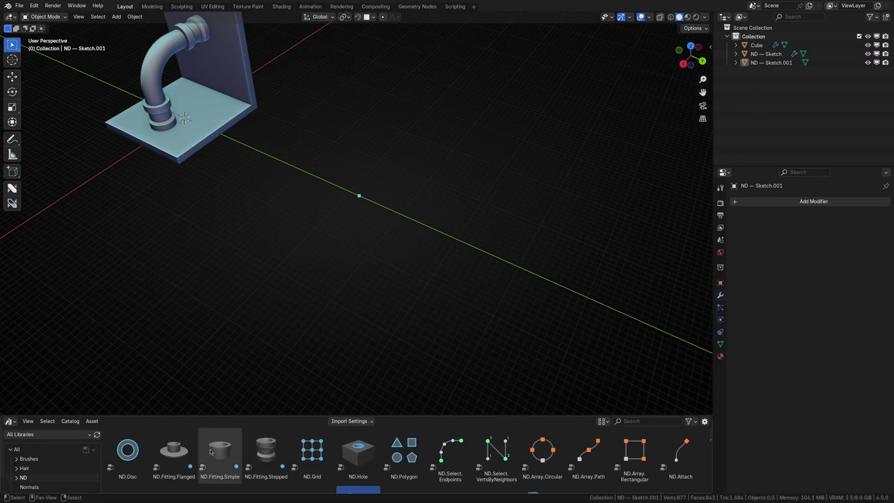
{"action": "left_click", "coordinate": [176, 454]}
{"action": "left_click_drag", "start_coordinate": [176, 454], "coordinate": [357, 191]}
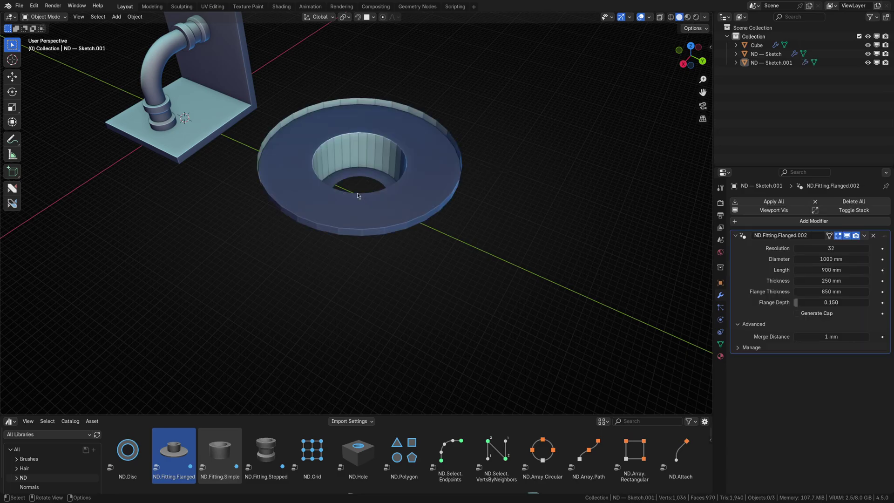
{"action": "middle_click_drag", "start_coordinate": [343, 252], "coordinate": [579, 203]}
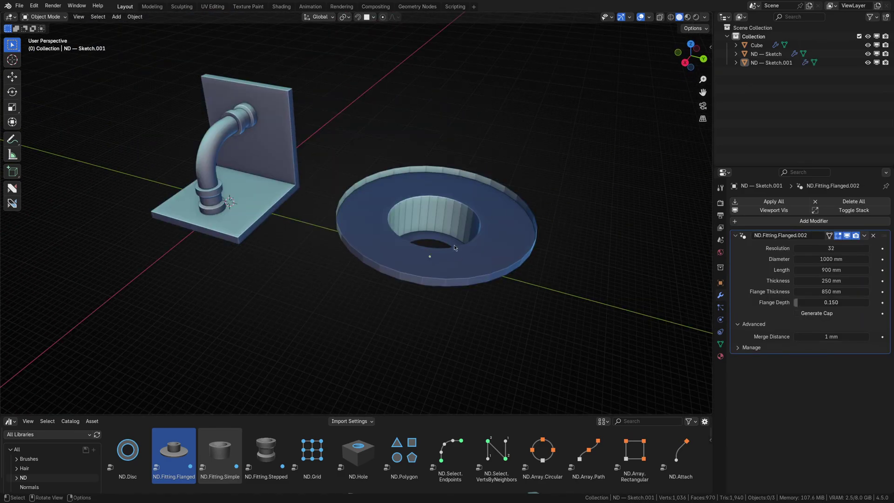
{"action": "middle_click_drag", "start_coordinate": [455, 253], "coordinate": [450, 145]}
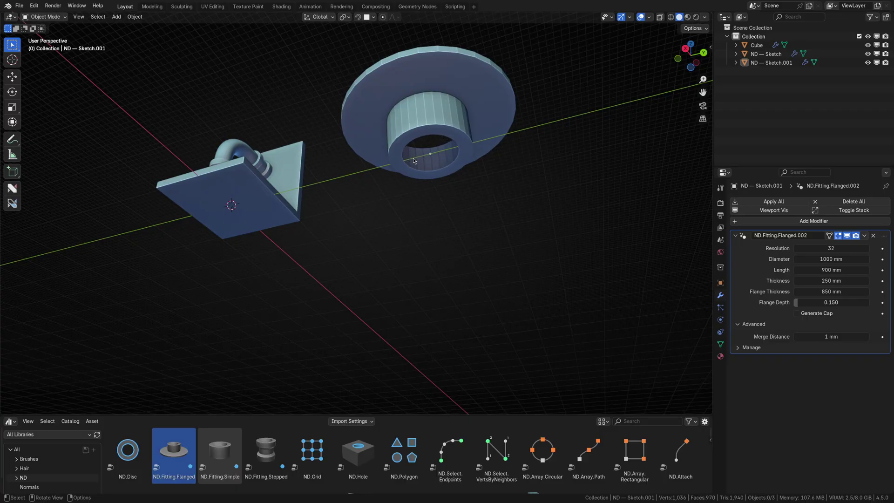
{"action": "middle_click_drag", "start_coordinate": [519, 127], "coordinate": [373, 208]}
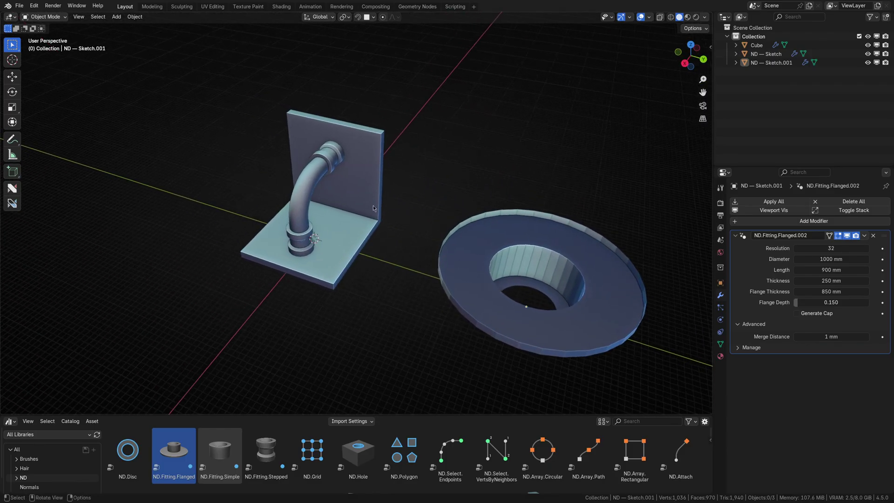
- Enable Custom Fitting on the pipe and assign the separate flanged fitting object as its fitting
{"action": "left_click", "coordinate": [316, 181]}
{"action": "left_click", "coordinate": [745, 382]}
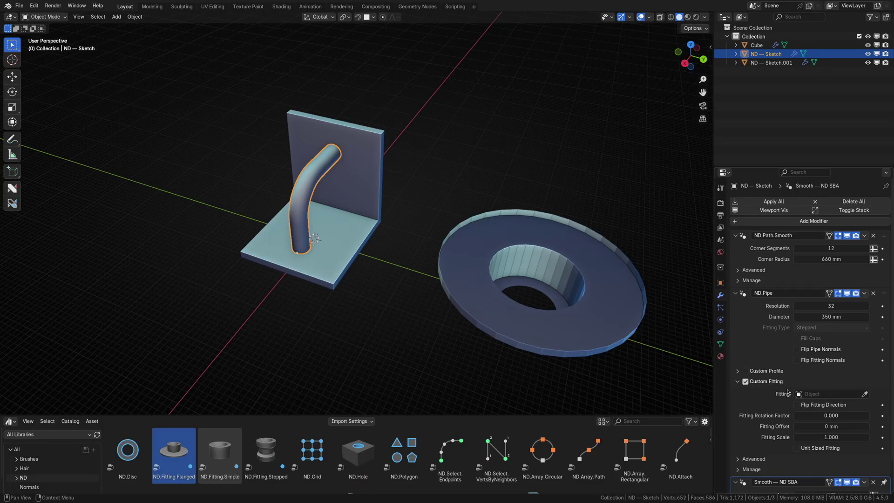
{"action": "left_click", "coordinate": [621, 285]}
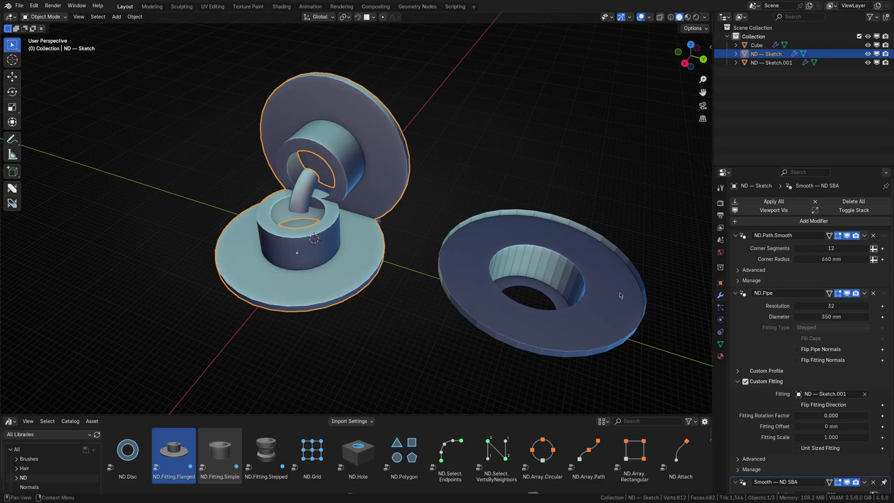
- Turn on Unit Sized Fitting for the pipe's custom fitting and set the pipe's diameter to 247 mm
{"action": "left_click", "coordinate": [797, 448]}
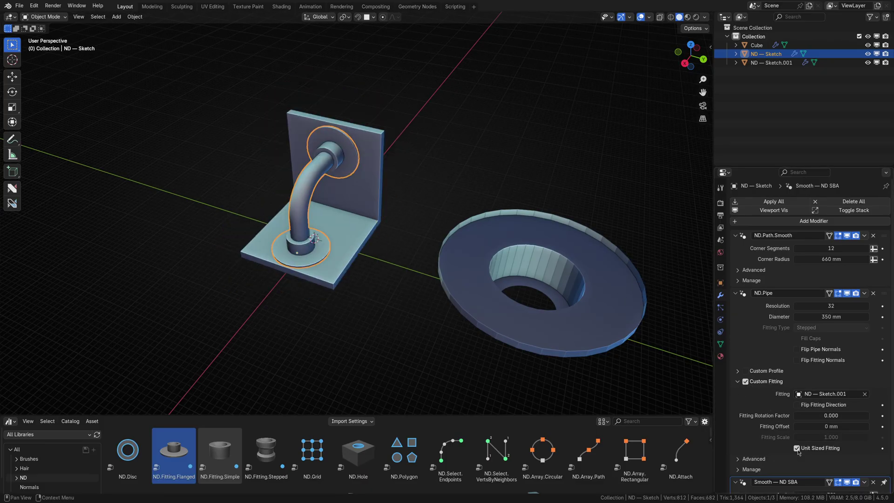
{"action": "key", "text": "KP_Decimal"}
{"action": "left_click_drag", "start_coordinate": [831, 317], "coordinate": [787, 317]}
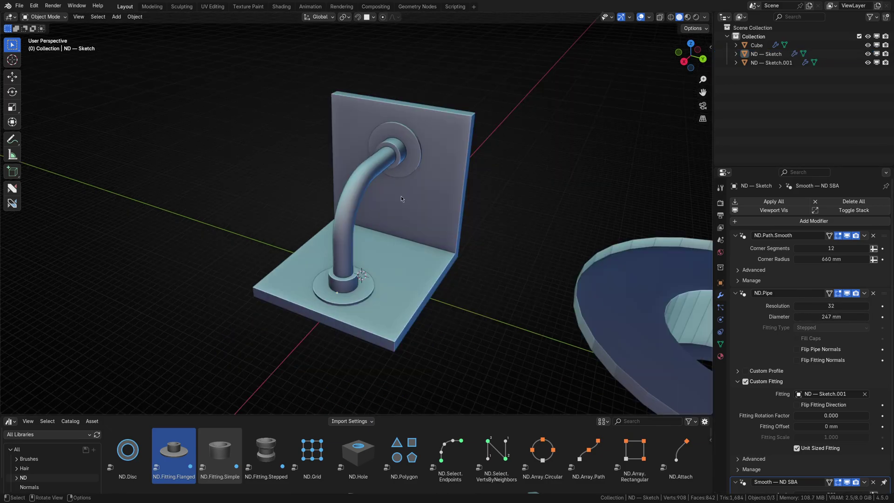
{"action": "middle_click_drag", "start_coordinate": [549, 260], "coordinate": [479, 236], "text": "shift"}
- Try a different resolution on the pipe and set it back to 32
{"action": "left_click", "coordinate": [322, 154]}
{"action": "left_click_drag", "start_coordinate": [827, 307], "coordinate": [808, 307]}
{"action": "left_click", "coordinate": [832, 308]}
{"action": "type", "text": "32"}
{"action": "key", "text": "Return"}
{"action": "left_click", "coordinate": [416, 261]}
{"action": "scroll", "coordinate": [407, 247], "scroll_direction": "down", "scroll_amount": 4}
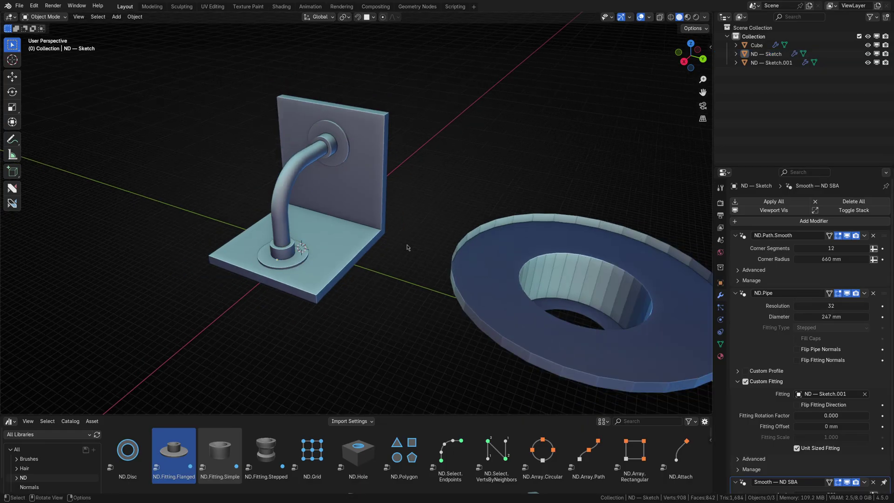
{"action": "key", "text": "ctrl+z"}
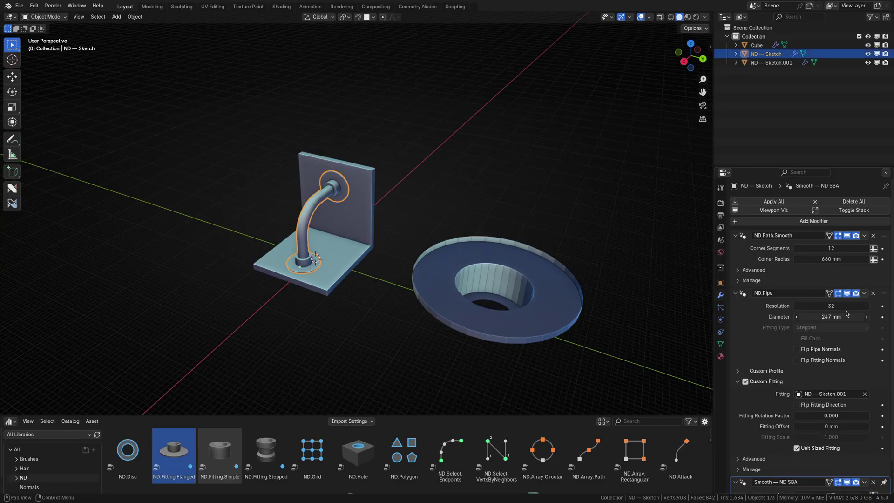
- Copy the pipe's Resolution as a new driver and paste it onto the flanged fitting's Resolution
{"action": "right_click", "coordinate": [828, 306]}
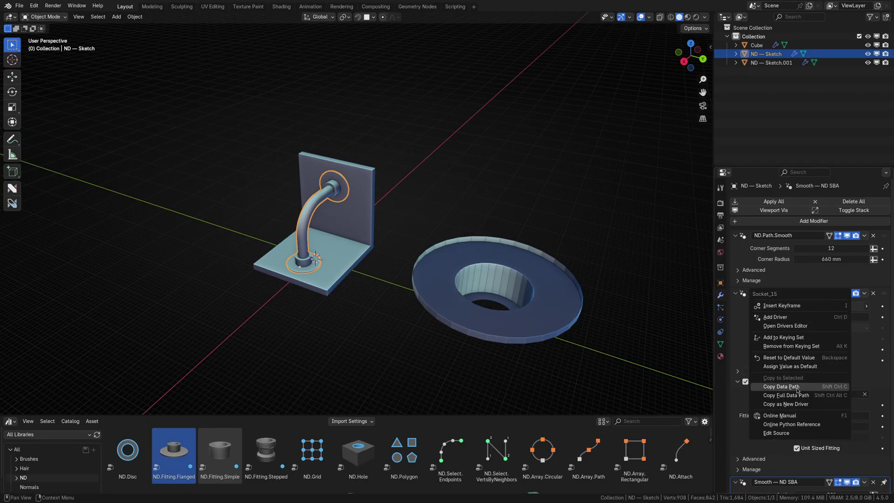
{"action": "left_click", "coordinate": [785, 404]}
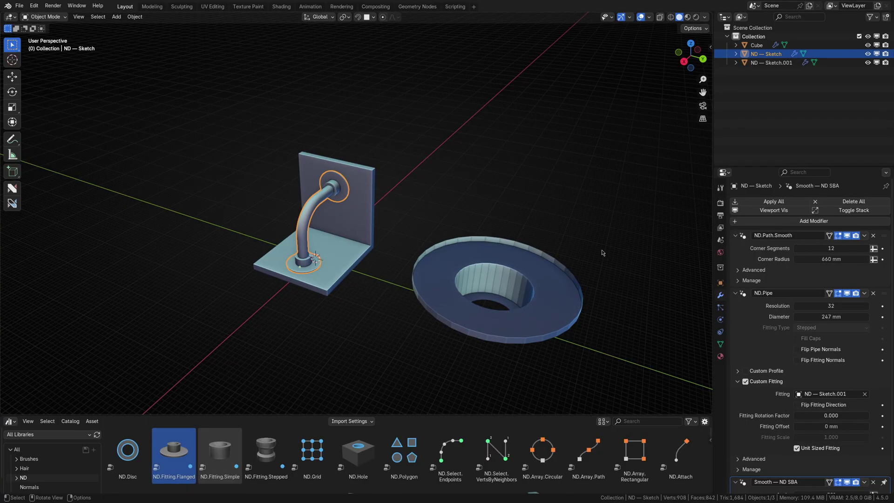
{"action": "left_click", "coordinate": [519, 275]}
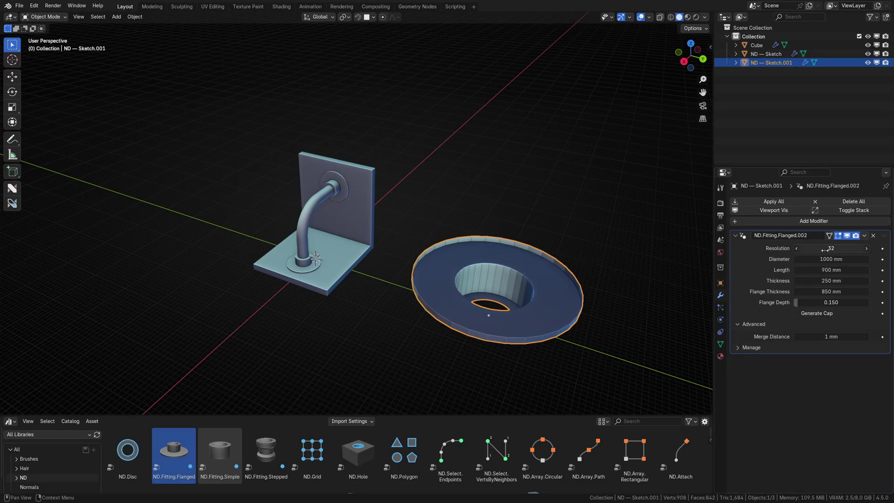
{"action": "right_click", "coordinate": [826, 251]}
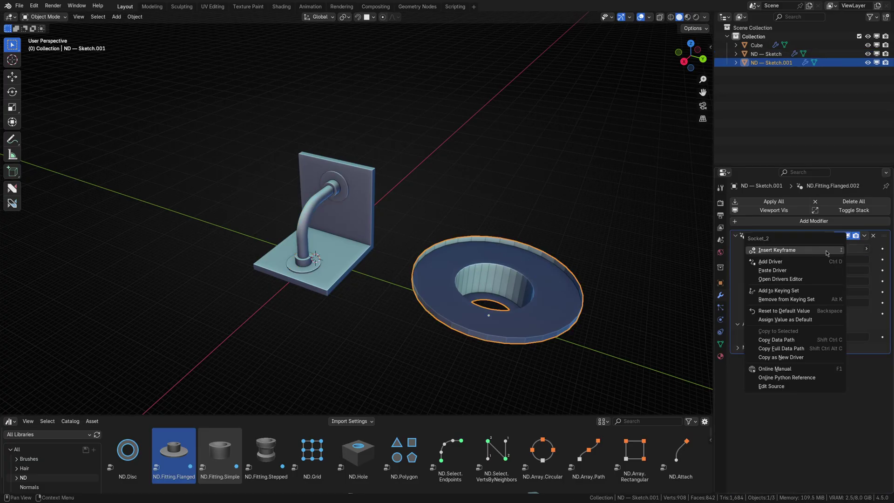
{"action": "left_click", "coordinate": [773, 270]}
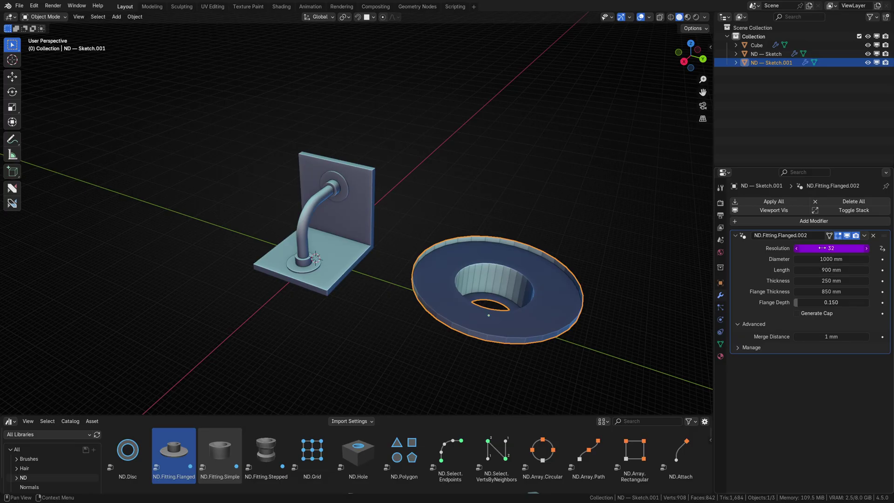
- Test the driver by varying the pipe's resolution, and bring it back to 32
{"action": "scroll", "coordinate": [320, 208], "scroll_direction": "up", "scroll_amount": 1}
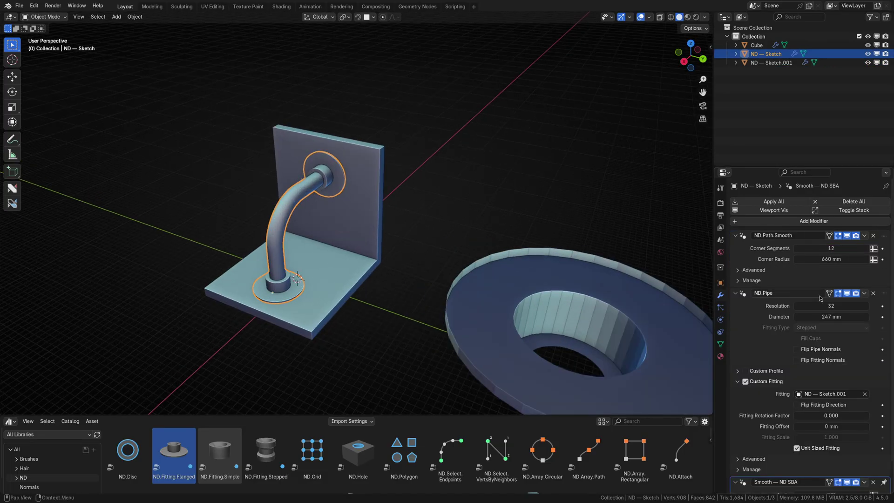
{"action": "mouse_move", "coordinate": [831, 306]}
{"action": "left_mouse_down"}
{"action": "mouse_move", "coordinate": [795, 306]}
{"action": "mouse_move", "coordinate": [828, 306]}
{"action": "left_mouse_up"}
{"action": "scroll", "coordinate": [439, 245], "scroll_direction": "down", "scroll_amount": 1}
{"action": "left_click", "coordinate": [439, 245]}
- Try a diameter of 2150 mm on the flanged fitting and check how it fits the pipe ends
{"action": "left_click", "coordinate": [495, 274]}
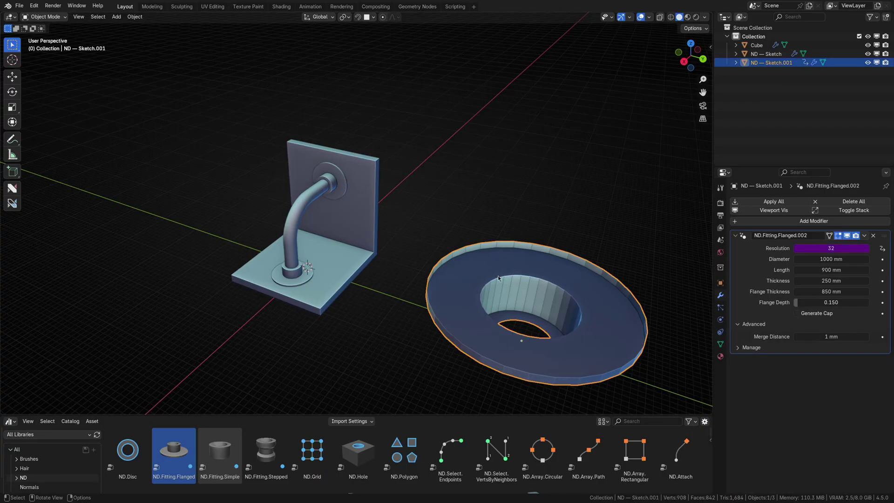
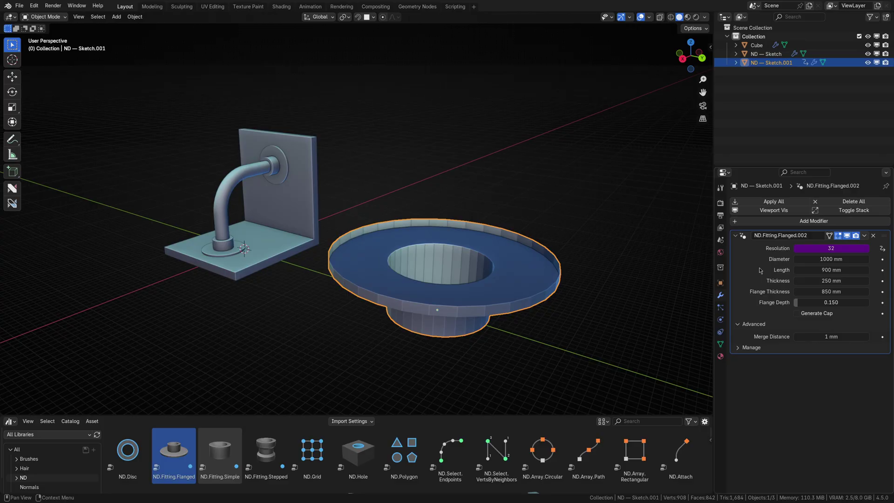
{"action": "mouse_move", "coordinate": [818, 259]}
{"action": "left_mouse_down"}
{"action": "mouse_move", "coordinate": [884, 259]}
{"action": "mouse_move", "coordinate": [825, 259]}
{"action": "left_mouse_up"}
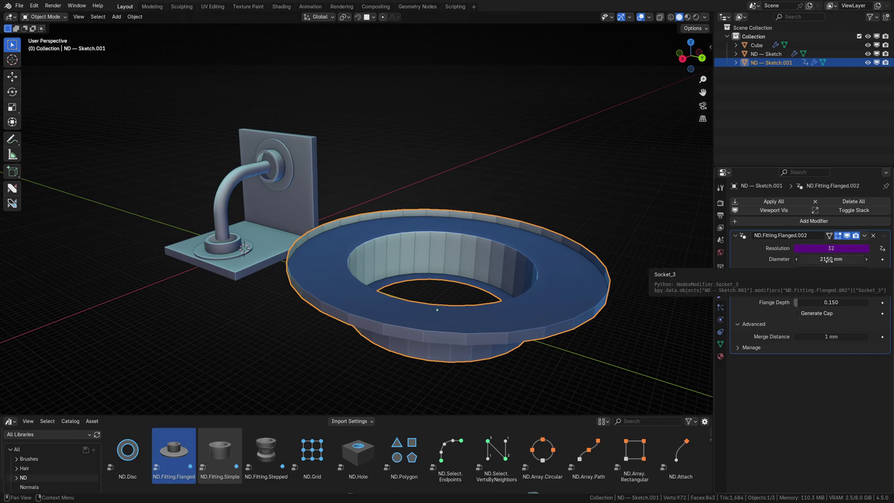
{"action": "middle_click_drag", "start_coordinate": [294, 193], "coordinate": [347, 207]}
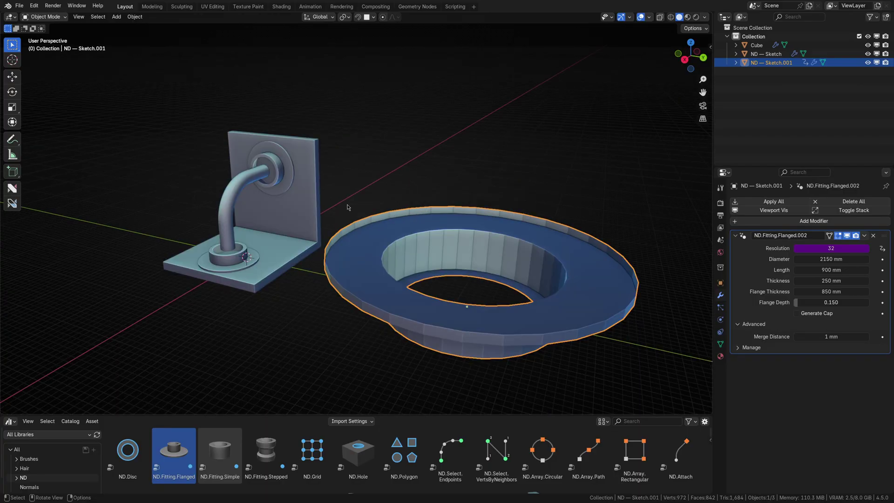
- Turn off the pipe's Unit Sized Fitting, try a fitting scale of 0.176, and turn Unit Sized Fitting back on
{"action": "left_click", "coordinate": [273, 178]}
{"action": "left_click", "coordinate": [260, 189]}
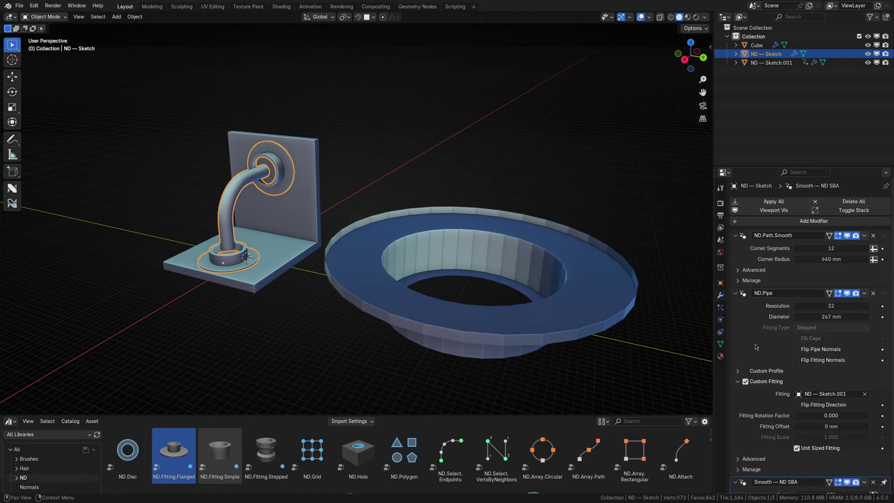
{"action": "scroll", "coordinate": [756, 346], "scroll_direction": "down", "scroll_amount": 2}
{"action": "left_click", "coordinate": [796, 418]}
{"action": "left_click_drag", "start_coordinate": [824, 407], "coordinate": [780, 407]}
{"action": "left_click", "coordinate": [796, 417]}
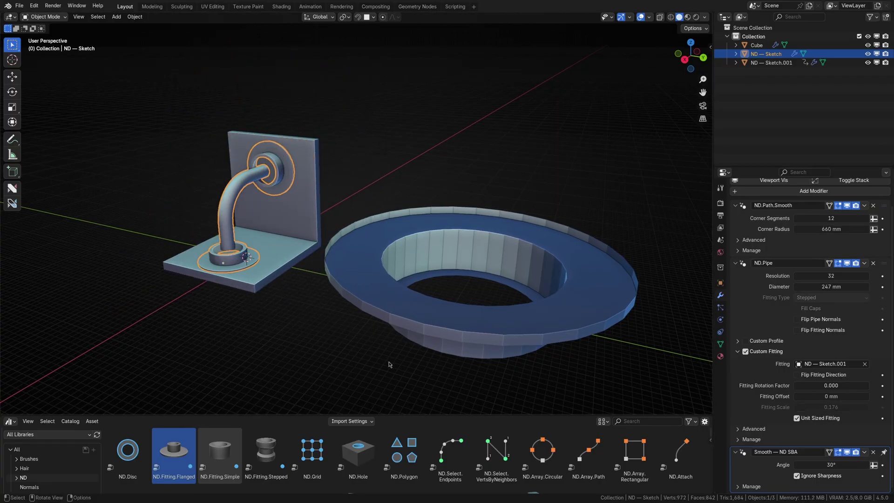
- Set the flanged fitting's diameter back to 1000 mm
{"action": "left_click", "coordinate": [390, 300]}
{"action": "left_click", "coordinate": [832, 259]}
{"action": "type", "text": "1000 "}
{"action": "type", "text": "m"}
{"action": "key", "text": "Return"}
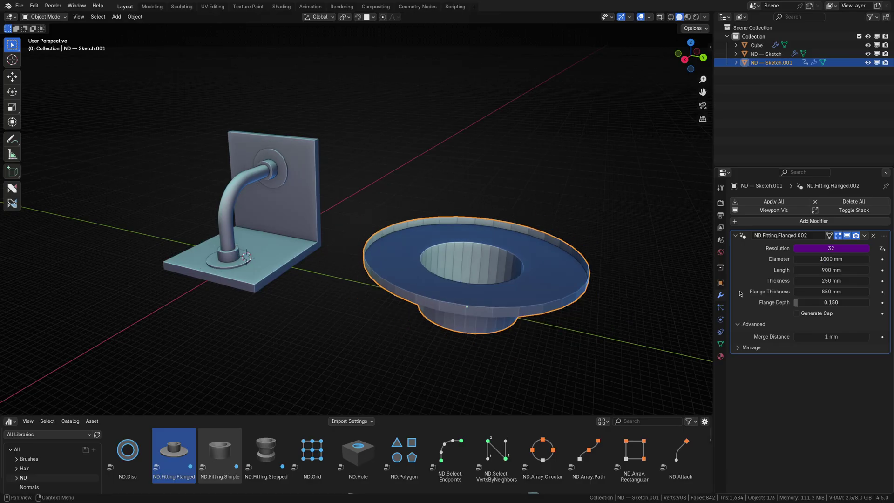
- Set the flanged fitting's thickness to 190 mm, flange thickness to 420 mm and flange depth to 0.462, and reposition it along the Y axis
{"action": "left_click_drag", "start_coordinate": [833, 292], "coordinate": [817, 281]}
{"action": "middle_click_drag", "start_coordinate": [340, 275], "coordinate": [312, 198], "text": "ctrl"}
{"action": "key", "text": "g"}
{"action": "key", "text": "y"}
{"action": "left_click", "coordinate": [294, 270]}
{"action": "key", "text": "alt+a"}
{"action": "middle_click_drag", "start_coordinate": [293, 270], "coordinate": [461, 229], "text": "shift"}
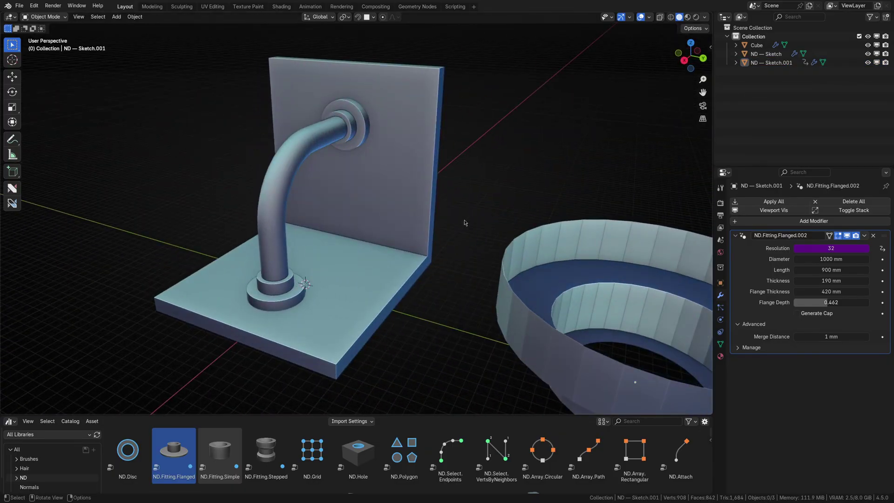
- Look over the pipe with its updated fittings and collapse the pipe's Custom Fitting settings
{"action": "left_click", "coordinate": [342, 132]}
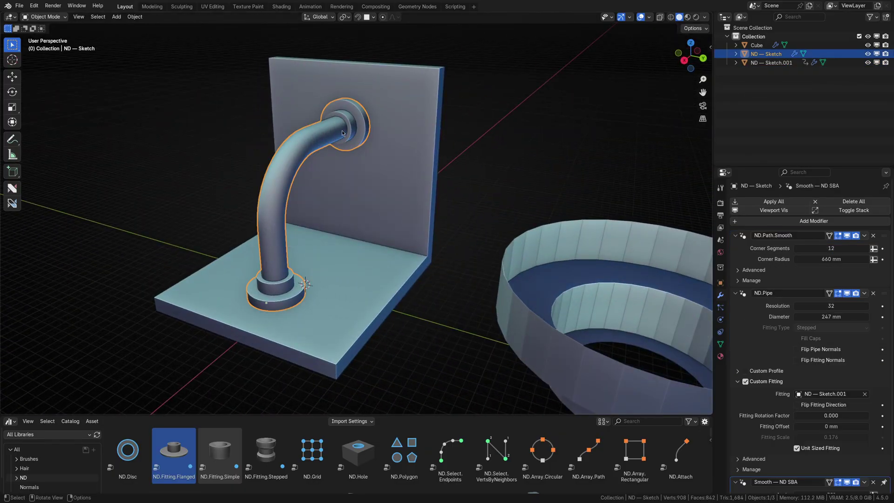
{"action": "left_click", "coordinate": [496, 191]}
{"action": "scroll", "coordinate": [498, 234], "scroll_direction": "down", "scroll_amount": 3}
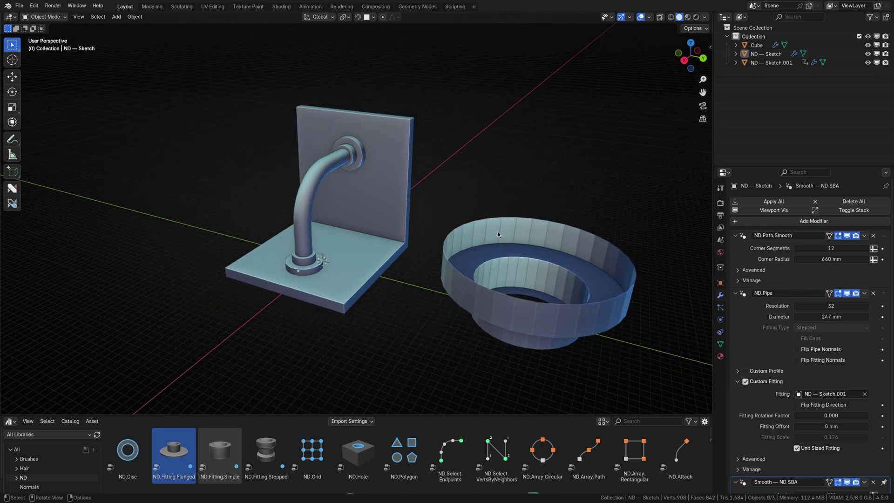
{"action": "mouse_move", "coordinate": [498, 267]}
{"action": "middle_mouse_down"}
{"action": "mouse_move", "coordinate": [460, 146]}
{"action": "mouse_move", "coordinate": [457, 166]}
{"action": "mouse_move", "coordinate": [499, 263]}
{"action": "middle_mouse_up"}
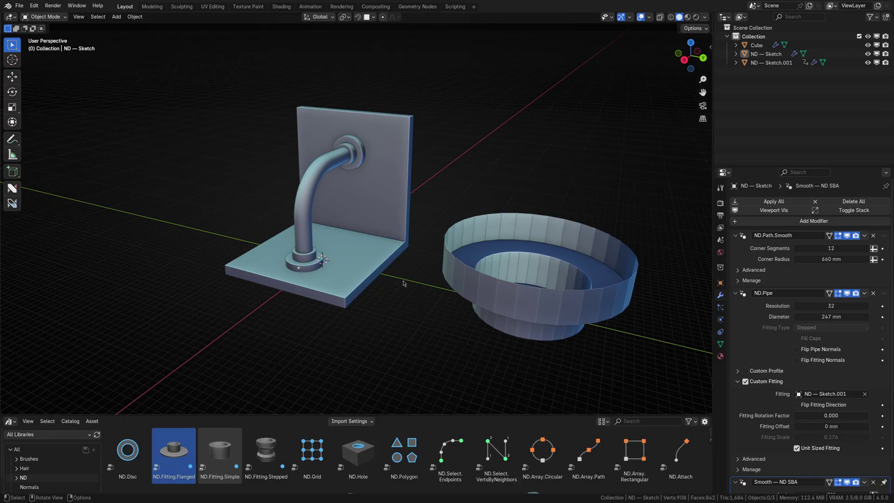
{"action": "left_click", "coordinate": [311, 190]}
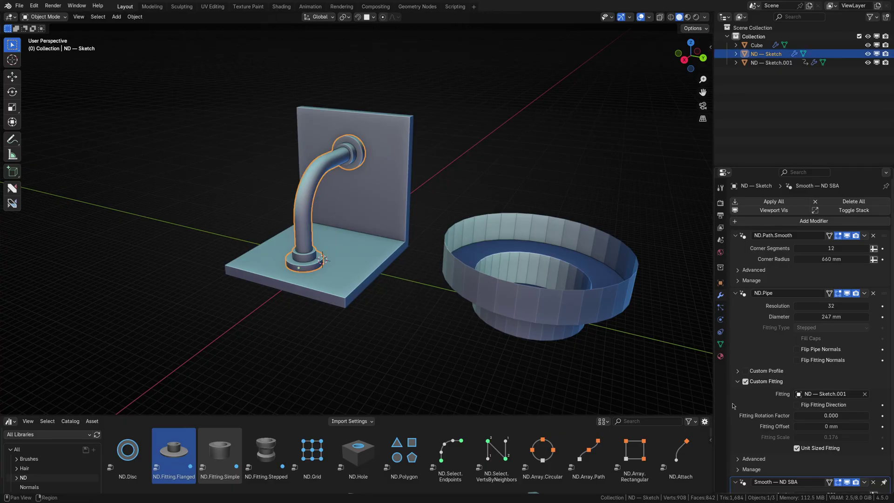
{"action": "left_click", "coordinate": [738, 381]}
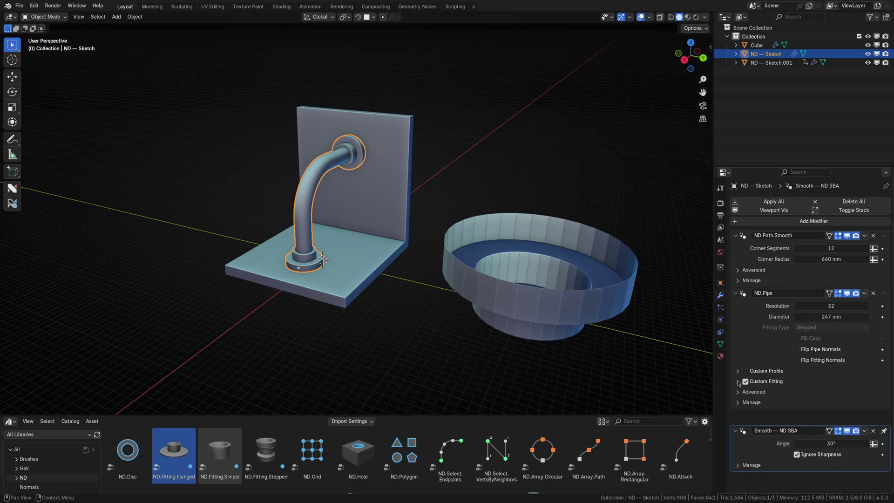
- Turn off the pipe's Custom Fitting and set its fitting type to None
{"action": "left_click", "coordinate": [436, 309]}
{"action": "middle_click_drag", "start_coordinate": [436, 310], "coordinate": [433, 269]}
{"action": "left_click", "coordinate": [361, 227]}
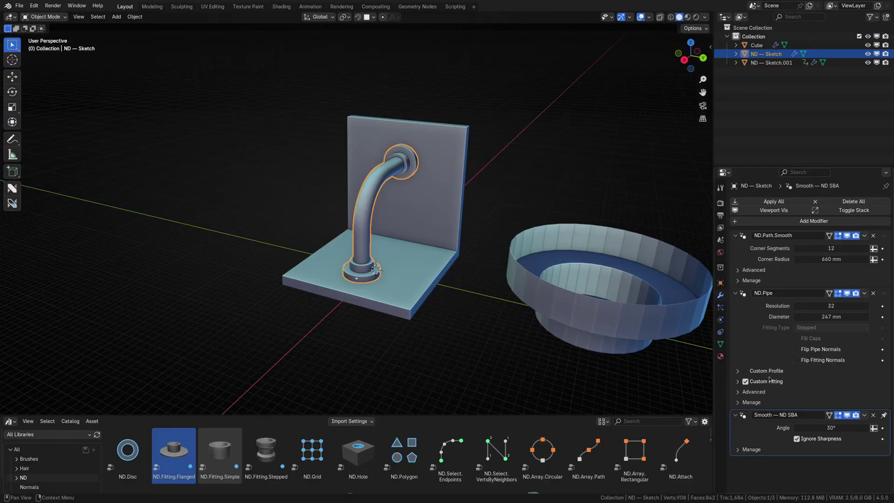
{"action": "left_click", "coordinate": [745, 381]}
{"action": "left_click", "coordinate": [822, 327]}
{"action": "left_click", "coordinate": [809, 339]}
- Add a plane with a size of 1000 mm at the origin, aligned to the top view
{"action": "left_click", "coordinate": [467, 217]}
{"action": "key", "text": "KP_7"}
{"action": "middle_click_drag", "start_coordinate": [467, 219], "coordinate": [470, 216], "text": "shift"}
{"action": "key", "text": "shift+a"}
{"action": "left_click", "coordinate": [504, 218]}
{"action": "left_click", "coordinate": [111, 331]}
{"action": "type", "text": "1000"}
{"action": "key", "text": "Return"}
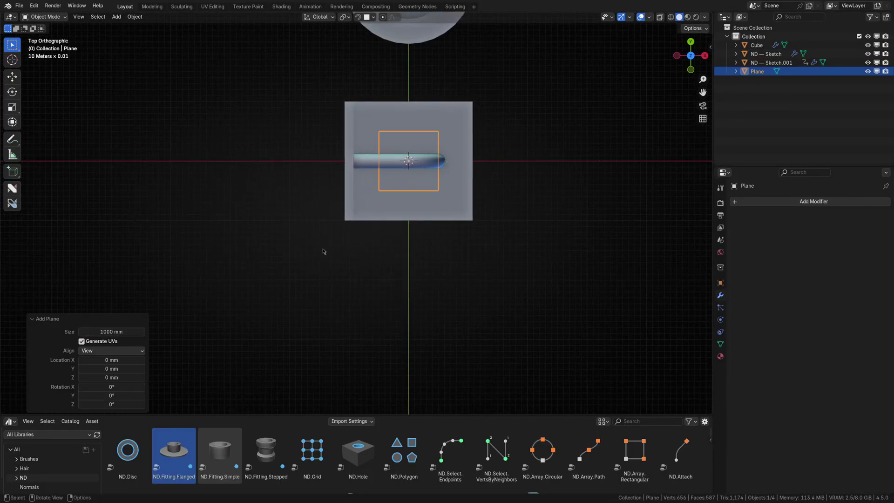
- Move the plane along the Y axis, clear of the pipe and plates on the side opposite the flanged fitting
{"action": "key", "text": "g"}
{"action": "key", "text": "y"}
{"action": "left_click", "coordinate": [458, 330]}
{"action": "middle_click_drag", "start_coordinate": [458, 330], "coordinate": [425, 214], "text": "shift"}
- Round the plane's corners with an ND vertex bevel
{"action": "key", "text": "Tab"}
{"action": "scroll", "coordinate": [437, 281], "scroll_direction": "up", "scroll_amount": 2}
{"action": "key", "text": "f"}
{"action": "middle_click_drag", "start_coordinate": [504, 173], "coordinate": [279, 214], "text": "shift"}
{"action": "left_click", "coordinate": [479, 205]}
{"action": "scroll", "coordinate": [498, 204], "scroll_direction": "up", "scroll_amount": 3}
{"action": "left_click", "coordinate": [507, 204]}
{"action": "key", "text": "Tab"}
- Enable the pipe's Custom Profile, pick the rounded plane as its profile object, and reduce the profile scale
{"action": "left_click", "coordinate": [646, 204]}
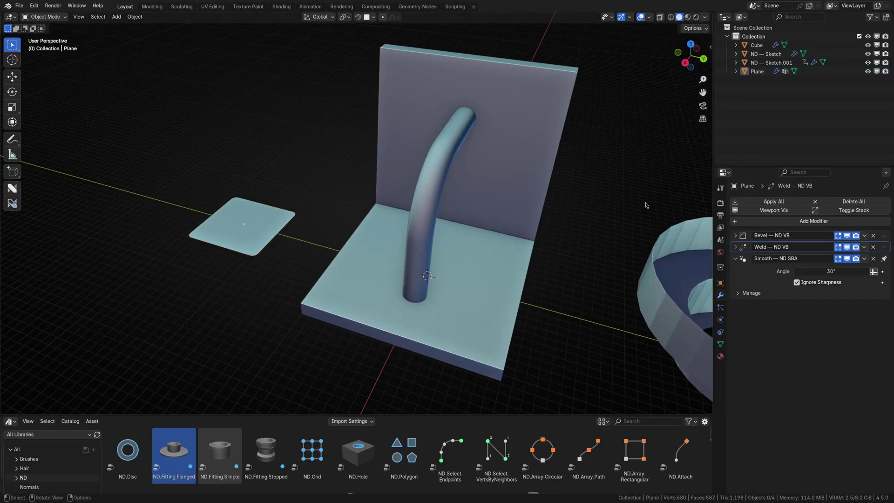
{"action": "left_click", "coordinate": [416, 227]}
{"action": "left_click", "coordinate": [744, 371]}
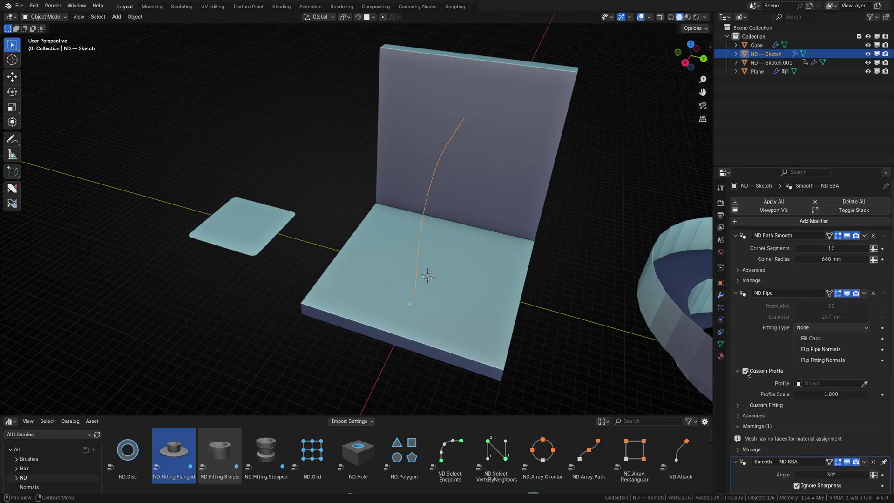
{"action": "left_click", "coordinate": [865, 383]}
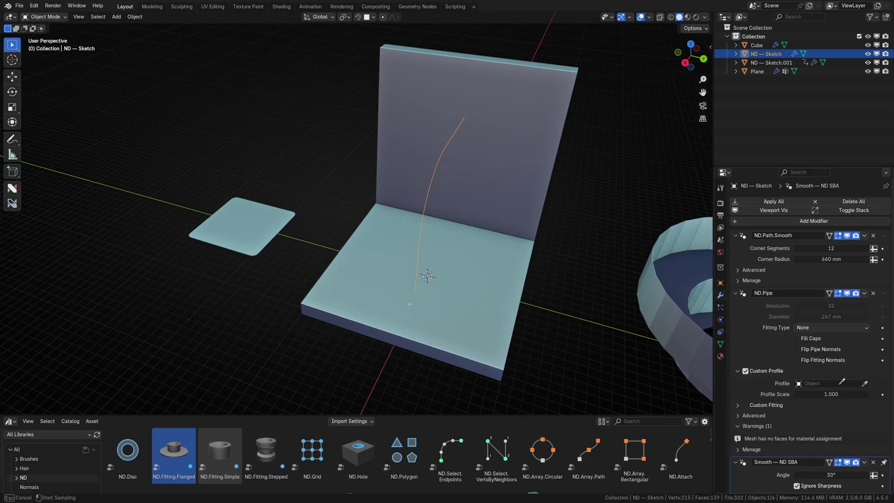
{"action": "left_click", "coordinate": [259, 219]}
{"action": "left_click_drag", "start_coordinate": [831, 394], "coordinate": [806, 393]}
{"action": "left_click", "coordinate": [577, 259]}
{"action": "middle_click_drag", "start_coordinate": [573, 262], "coordinate": [432, 223]}
{"action": "scroll", "coordinate": [431, 224], "scroll_direction": "down", "scroll_amount": 2}
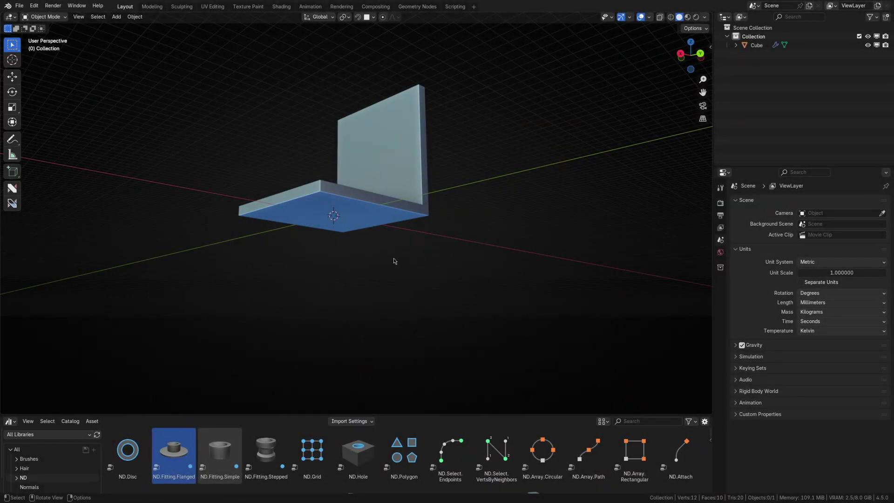
- Add a single-vertex sketch at the origin in the front view of the L-shaped plates
{"action": "middle_click_drag", "start_coordinate": [394, 261], "coordinate": [465, 250]}
{"action": "key", "text": "grave"}
{"action": "left_click", "coordinate": [405, 220]}
{"action": "key", "text": "f"}
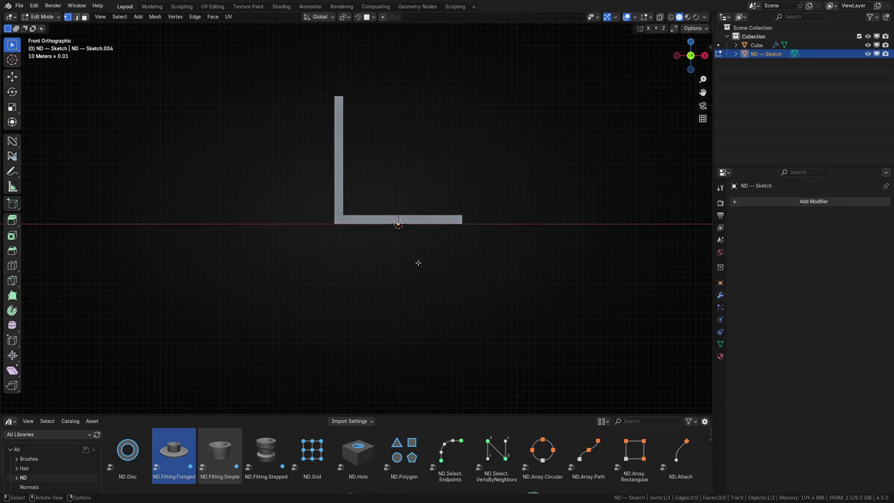
- Move the sketch vertex with snapping along the base plate's underside, near the end away from the upright plate
{"action": "key", "text": "Tab"}
{"action": "key", "text": "g"}
{"action": "left_click", "coordinate": [451, 253]}
{"action": "left_click", "coordinate": [373, 17]}
{"action": "left_click", "coordinate": [365, 71]}
{"action": "key", "text": "g"}
{"action": "left_click", "coordinate": [444, 247]}
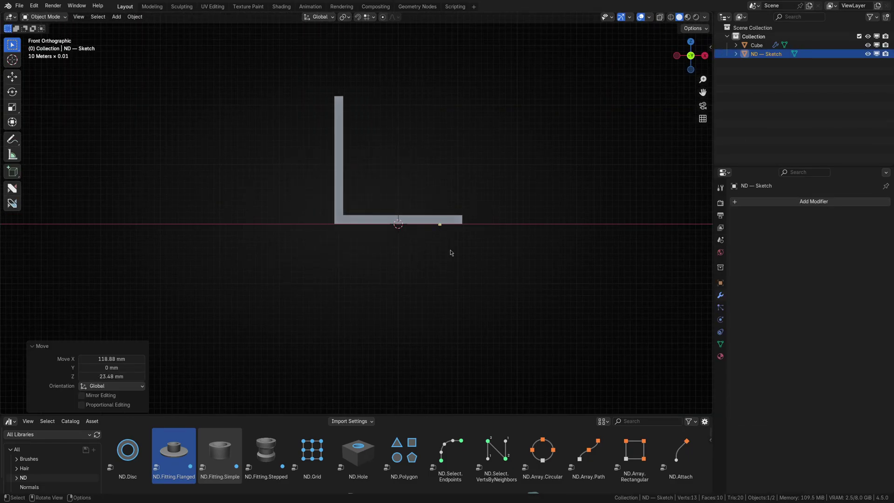
- Extrude the vertex into an open U-shaped path hanging below the base plate, 1400 mm wide, ending at the plate's underside
{"action": "key", "text": "Tab"}
{"action": "key", "text": "e"}
{"action": "left_click", "coordinate": [441, 300]}
{"action": "key", "text": "e"}
{"action": "left_click", "coordinate": [357, 300]}
{"action": "key", "text": "e"}
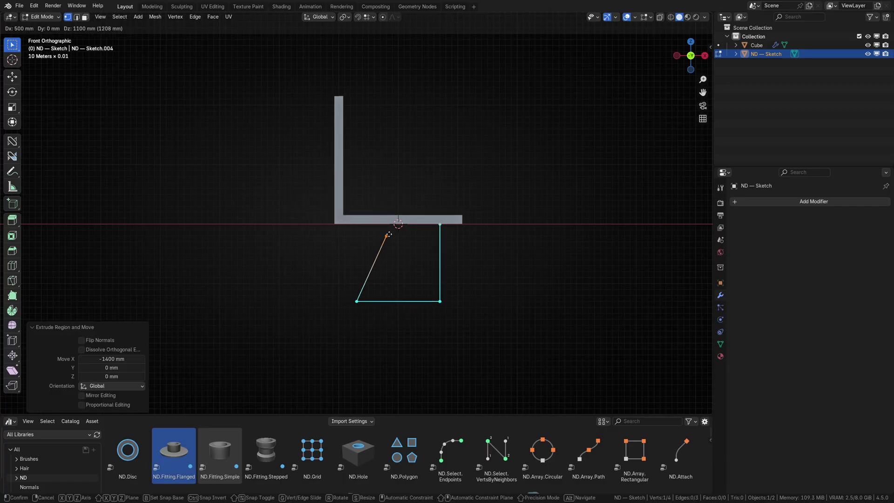
{"action": "left_click", "coordinate": [357, 225]}
{"action": "key", "text": "Tab"}
{"action": "middle_click_drag", "start_coordinate": [386, 302], "coordinate": [325, 265]}
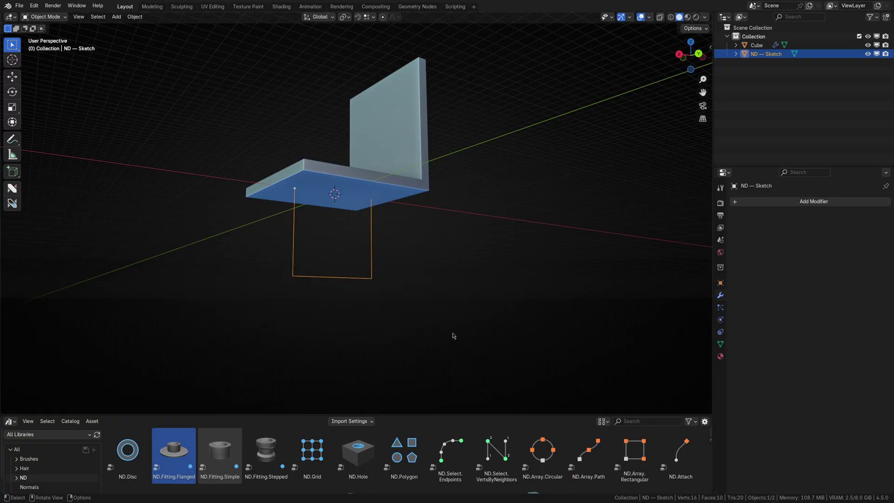
- Enlarge the asset browser and apply the ND.Cable asset to the U-shaped sketch
{"action": "left_click", "coordinate": [415, 328]}
{"action": "left_click", "coordinate": [368, 278]}
{"action": "scroll", "coordinate": [463, 461], "scroll_direction": "down", "scroll_amount": 2}
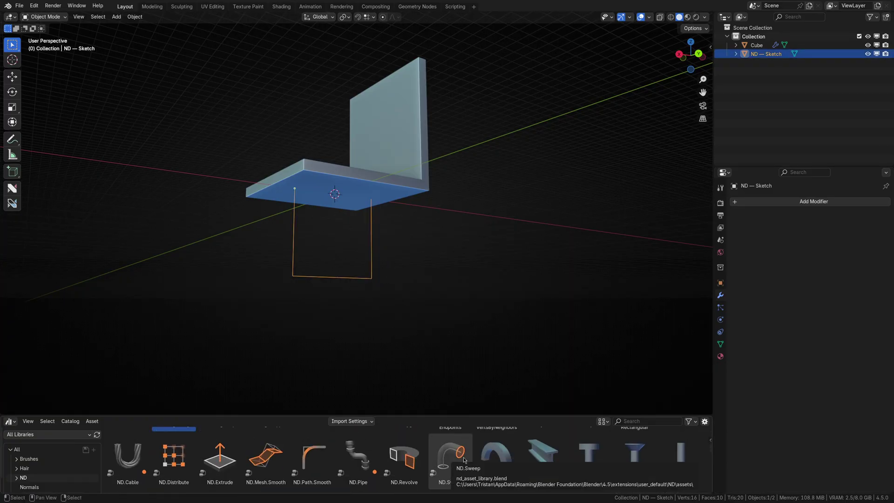
{"action": "left_click_drag", "start_coordinate": [385, 416], "coordinate": [379, 394]}
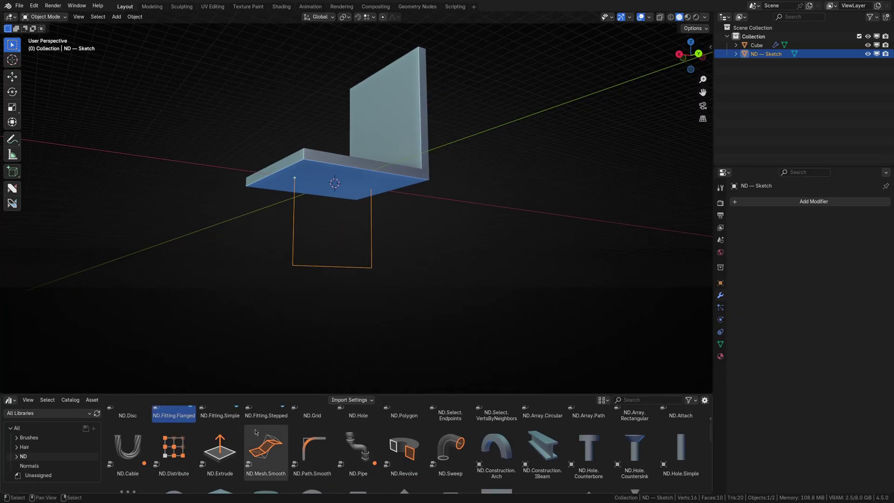
{"action": "mouse_move", "coordinate": [127, 448]}
{"action": "left_mouse_down"}
{"action": "mouse_move", "coordinate": [189, 413]}
{"action": "mouse_move", "coordinate": [274, 295]}
{"action": "mouse_move", "coordinate": [294, 244]}
{"action": "left_mouse_up"}
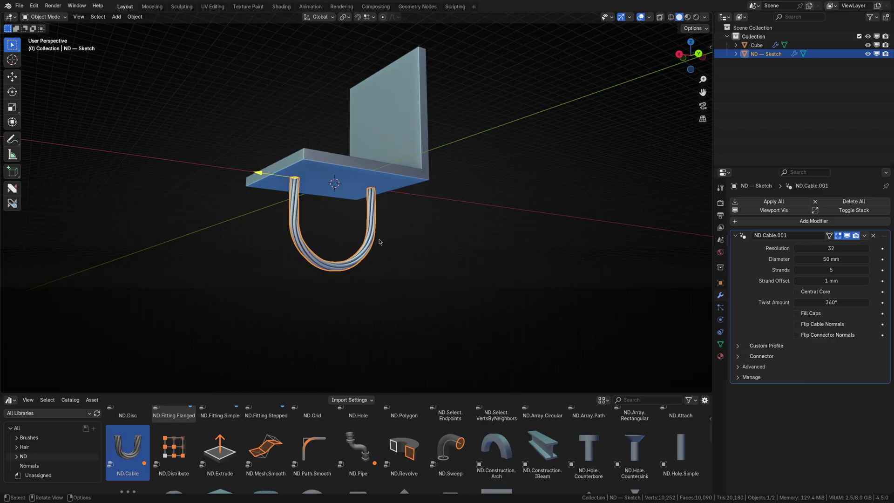
- Set the cable's diameter to 98 mm
{"action": "scroll", "coordinate": [379, 242], "scroll_direction": "up", "scroll_amount": 3}
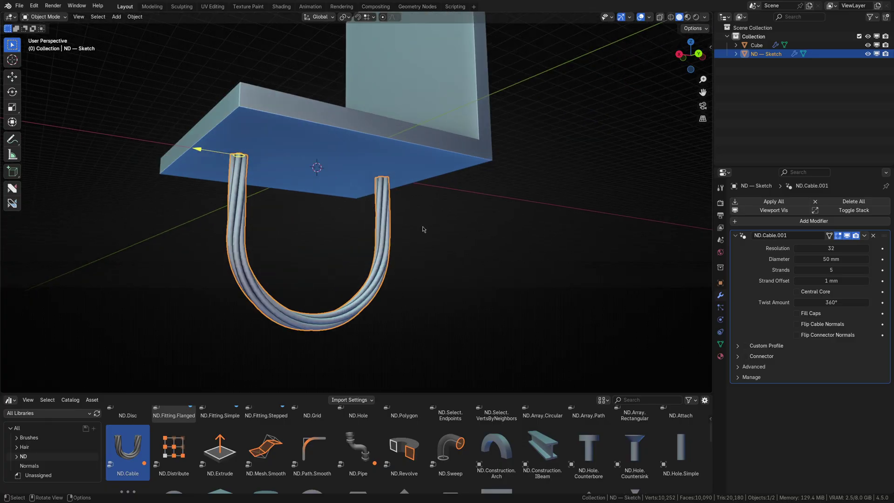
{"action": "middle_click_drag", "start_coordinate": [304, 217], "coordinate": [469, 255]}
{"action": "left_click_drag", "start_coordinate": [823, 258], "coordinate": [846, 258]}
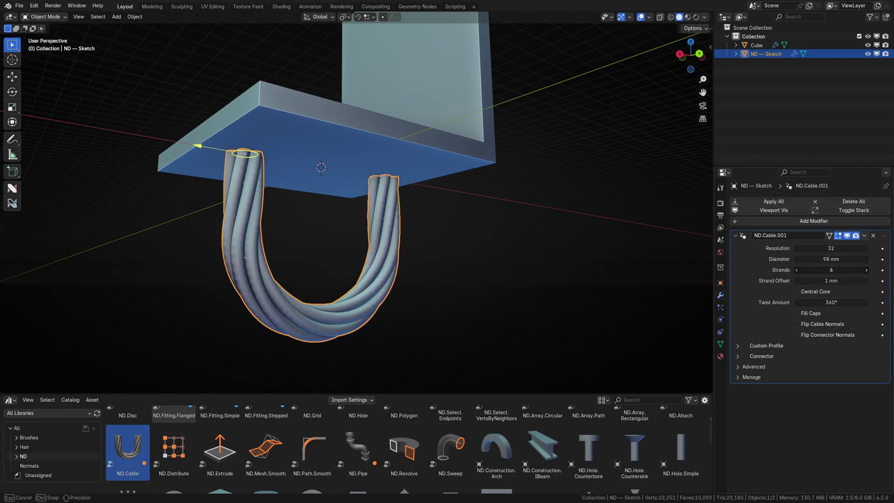
- Try a smaller twist amount and 720° on the cable, and restore the twist to 360°
{"action": "left_click_drag", "start_coordinate": [823, 302], "coordinate": [812, 303]}
{"action": "left_click", "coordinate": [843, 303]}
{"action": "type", "text": "180"}
{"action": "key", "text": "Return"}
{"action": "left_click", "coordinate": [843, 302]}
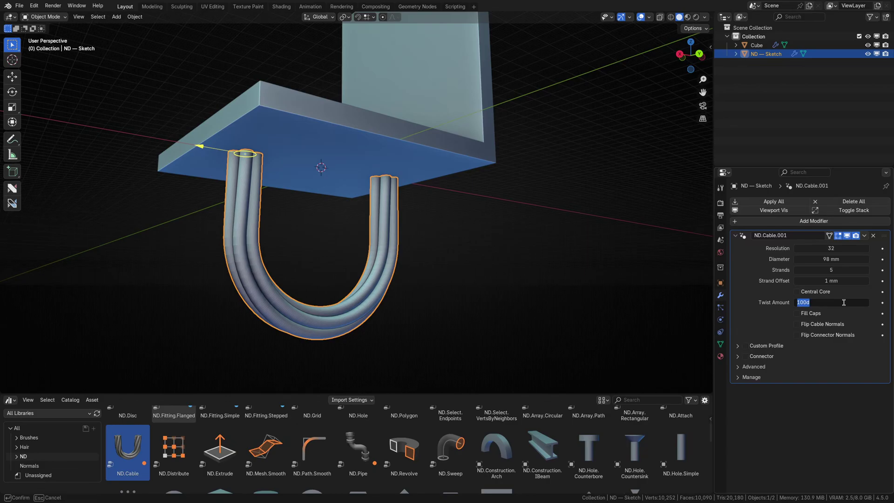
{"action": "type", "text": "720"}
{"action": "key", "text": "Return"}
{"action": "left_click", "coordinate": [843, 302]}
{"action": "type", "text": "360"}
{"action": "key", "text": "Return"}
{"action": "left_click", "coordinate": [471, 263]}
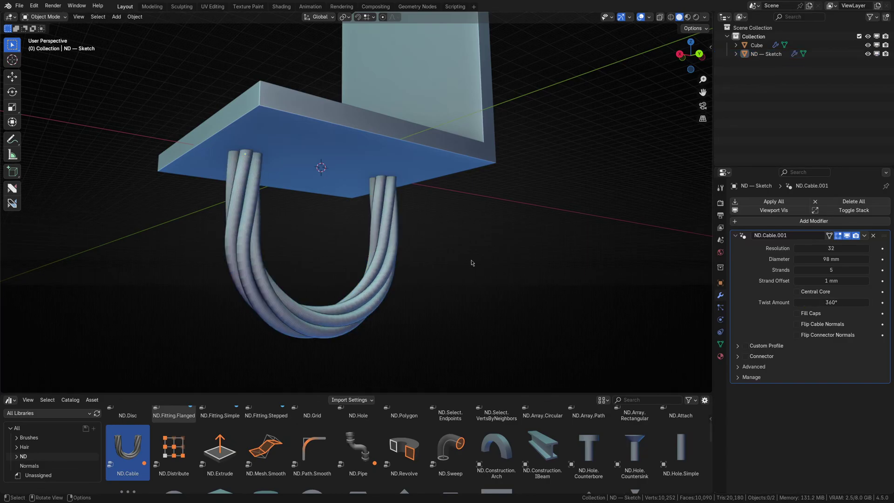
- Apply ND smoothing with a 30° angle to the cable and expand its Connector settings
{"action": "left_click", "coordinate": [378, 242]}
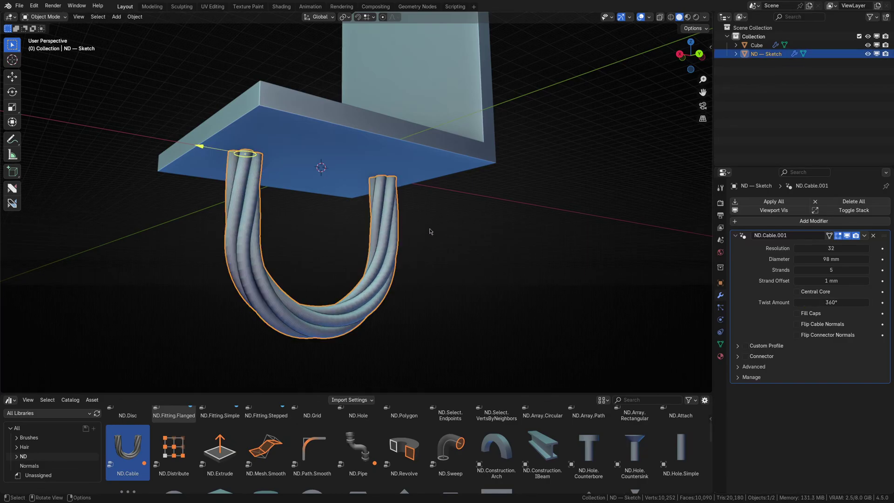
{"action": "key", "text": "f"}
{"action": "left_click", "coordinate": [436, 295]}
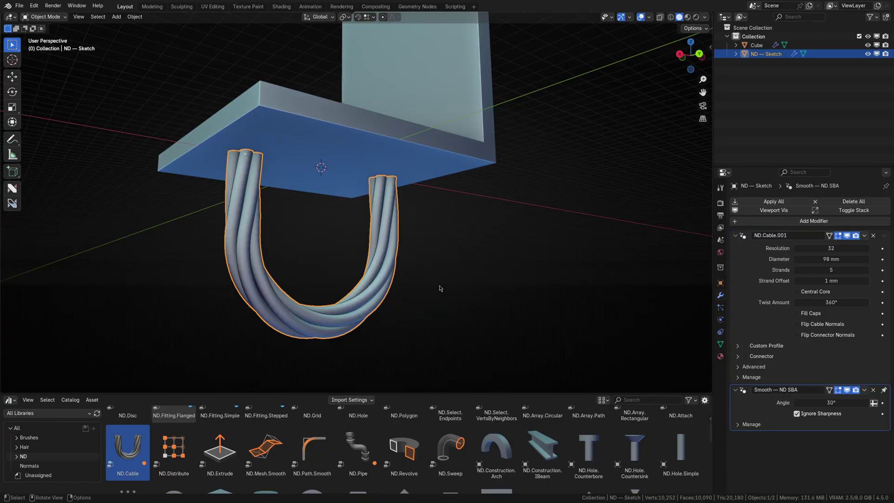
{"action": "left_click", "coordinate": [492, 270]}
{"action": "left_click", "coordinate": [385, 234]}
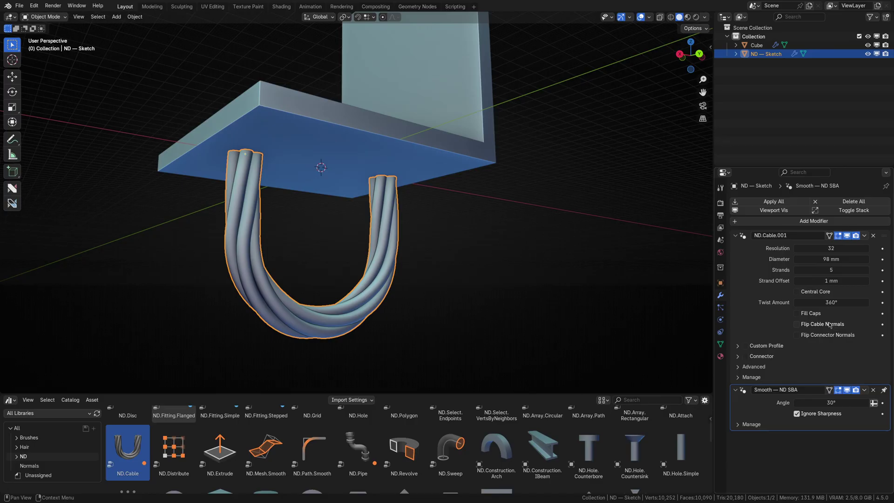
{"action": "left_click", "coordinate": [738, 357]}
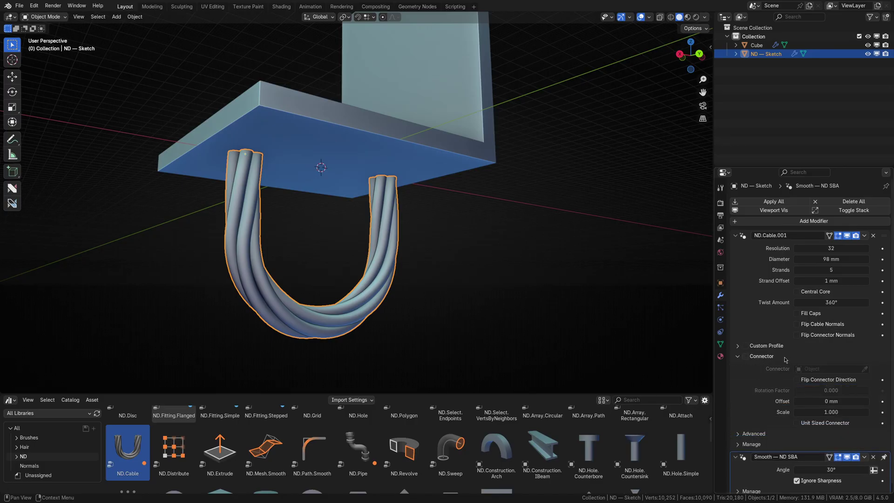
- Add another single-vertex sketch and move it along the Y axis, clear of the plates and cable
{"action": "left_click", "coordinate": [514, 216]}
{"action": "middle_click_drag", "start_coordinate": [514, 215], "coordinate": [458, 234]}
{"action": "key", "text": "f"}
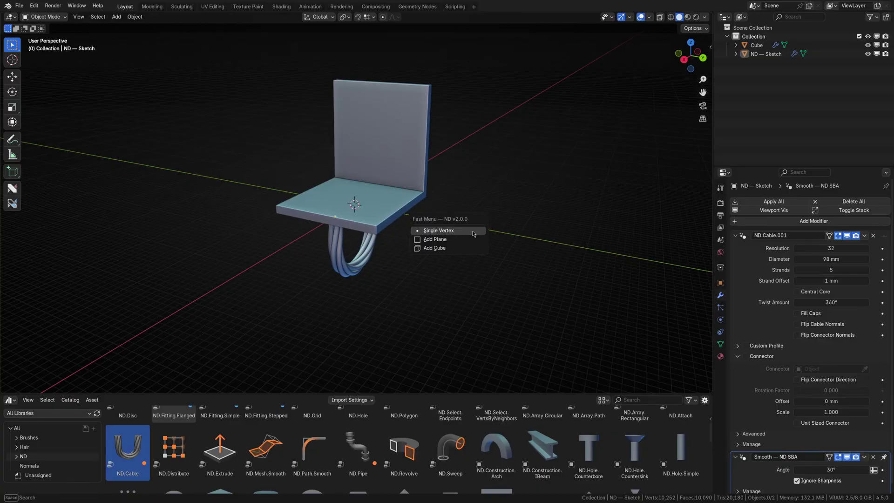
{"action": "left_click", "coordinate": [471, 232]}
{"action": "key", "text": "Tab"}
{"action": "key", "text": "g"}
{"action": "key", "text": "y"}
{"action": "left_click", "coordinate": [585, 251]}
- Apply the ND.Fitting.Simple asset to the new single-vertex sketch beside the plates
{"action": "middle_click_drag", "start_coordinate": [585, 252], "coordinate": [485, 212], "text": "shift"}
{"action": "scroll", "coordinate": [358, 454], "scroll_direction": "up", "scroll_amount": 2}
{"action": "left_click_drag", "start_coordinate": [228, 434], "coordinate": [442, 209]}
- Enable the cable's Connector, pick the simple fitting as the connector object, and turn on Unit Sized Connector
{"action": "middle_click_drag", "start_coordinate": [488, 242], "coordinate": [449, 181]}
{"action": "left_click", "coordinate": [360, 244]}
{"action": "left_click", "coordinate": [745, 356]}
{"action": "left_click", "coordinate": [864, 368]}
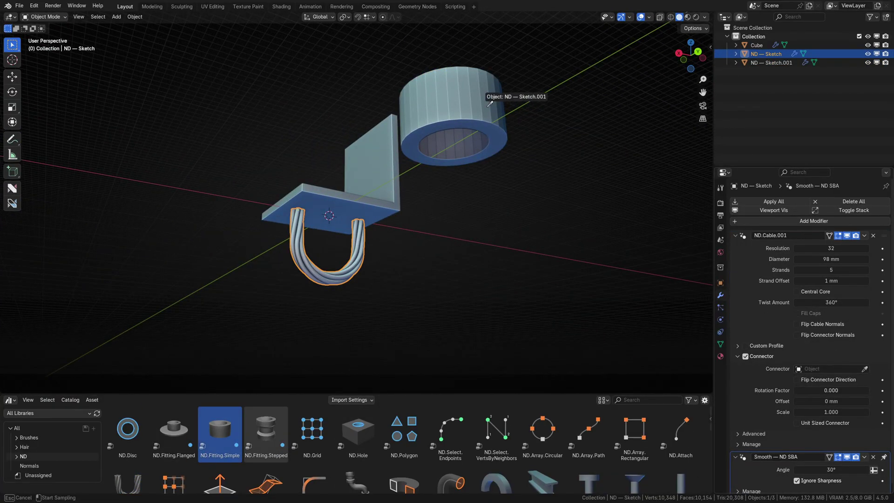
{"action": "left_click", "coordinate": [485, 112]}
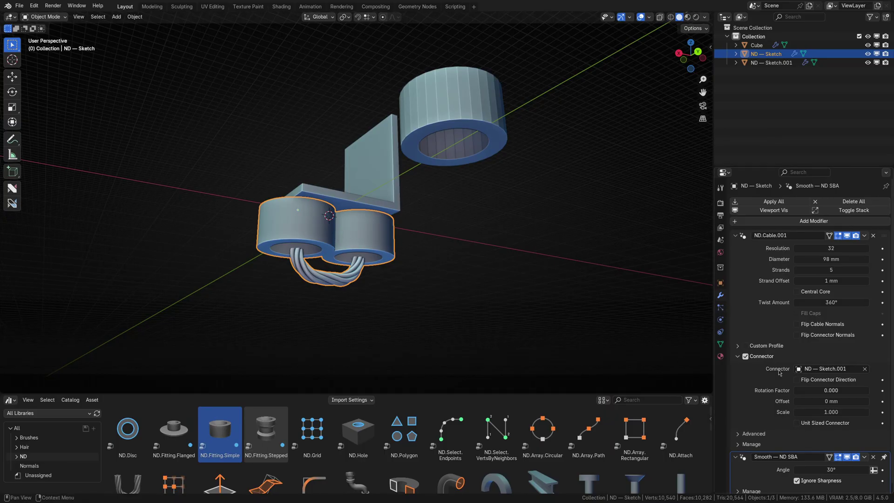
{"action": "left_click", "coordinate": [807, 423]}
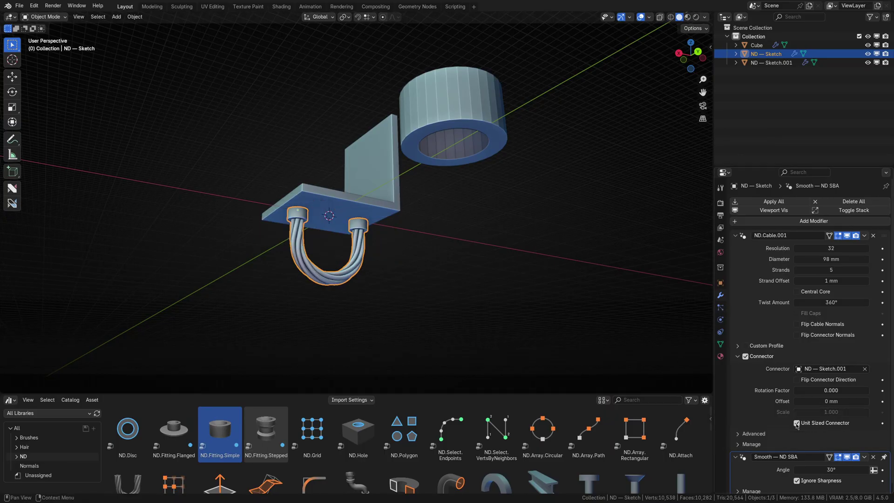
- Set the cable connectors' Offset to 147 mm
{"action": "key", "text": "KP_Decimal"}
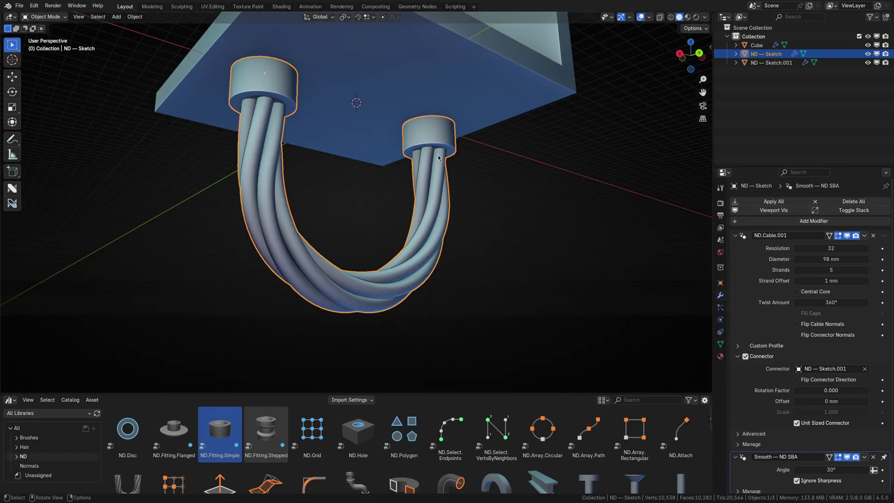
{"action": "middle_click_drag", "start_coordinate": [430, 238], "coordinate": [403, 192]}
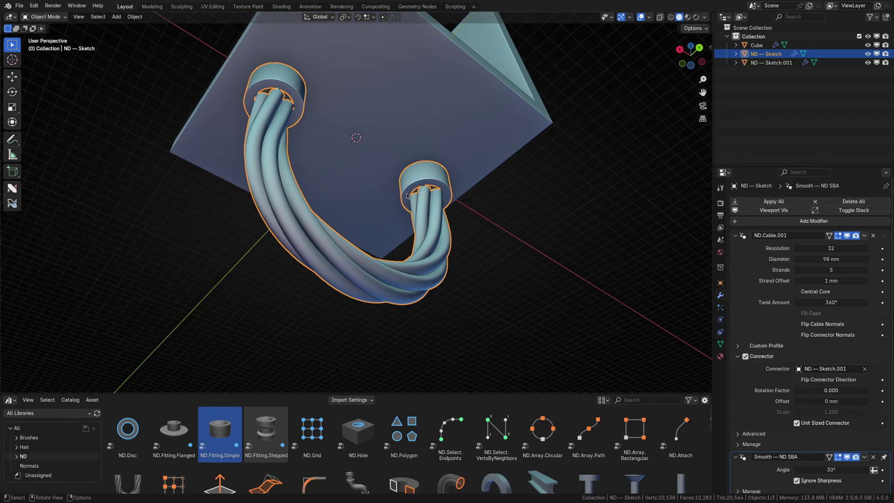
{"action": "middle_click_drag", "start_coordinate": [476, 142], "coordinate": [470, 177]}
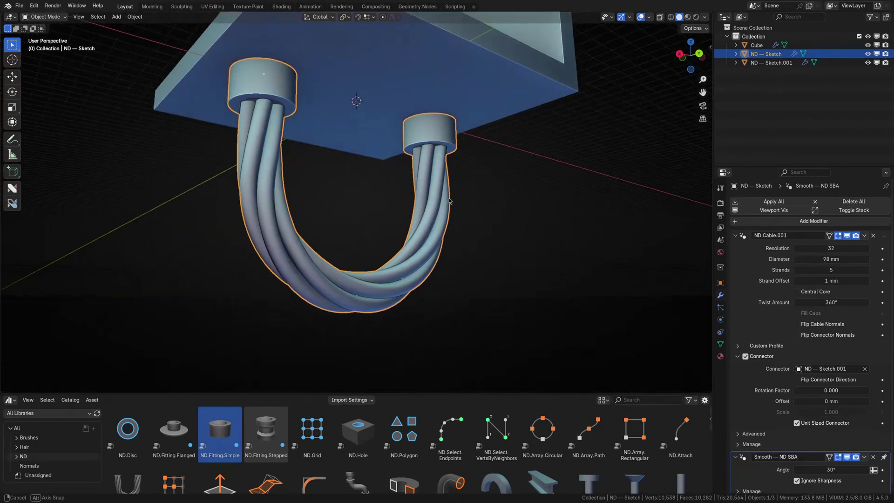
{"action": "left_click_drag", "start_coordinate": [830, 401], "coordinate": [874, 401]}
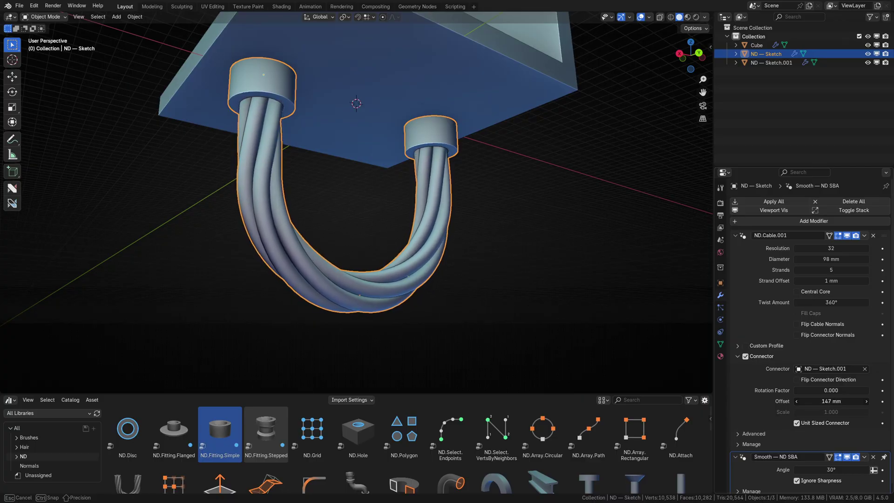
{"action": "left_click_drag", "start_coordinate": [875, 400], "coordinate": [875, 400]}
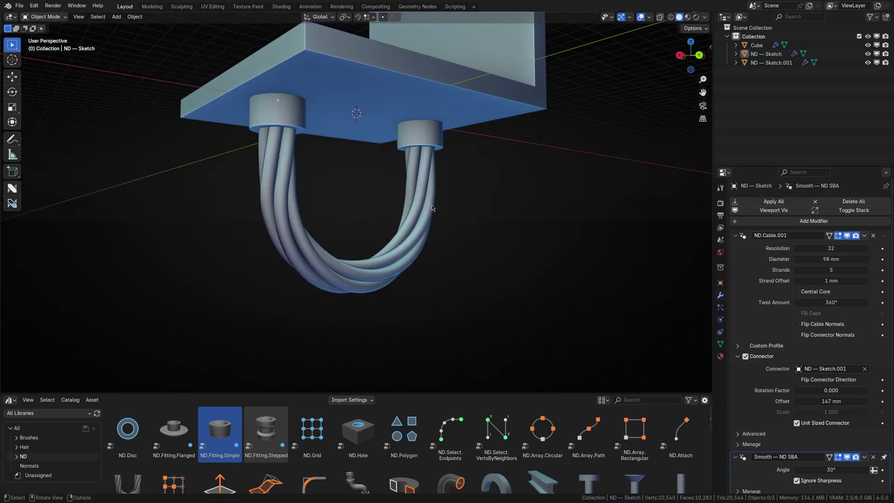
- Set the cable's Path Smoothing Iterations to 363 in its advanced settings
{"action": "left_click", "coordinate": [431, 209]}
{"action": "mouse_move", "coordinate": [514, 215]}
{"action": "middle_mouse_down"}
{"action": "mouse_move", "coordinate": [497, 242]}
{"action": "mouse_move", "coordinate": [434, 154]}
{"action": "middle_mouse_up"}
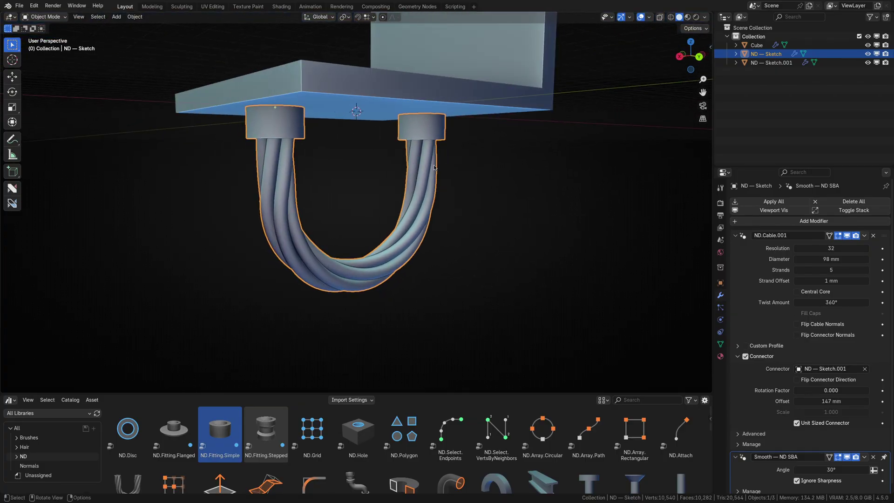
{"action": "middle_click_drag", "start_coordinate": [493, 226], "coordinate": [389, 220]}
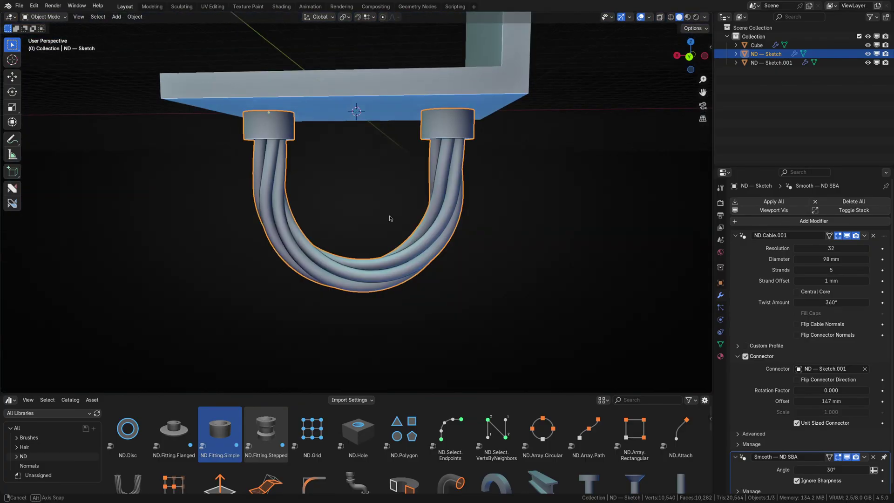
{"action": "key", "text": "KP_1"}
{"action": "left_click", "coordinate": [740, 433]}
{"action": "scroll", "coordinate": [741, 419], "scroll_direction": "down", "scroll_amount": 3}
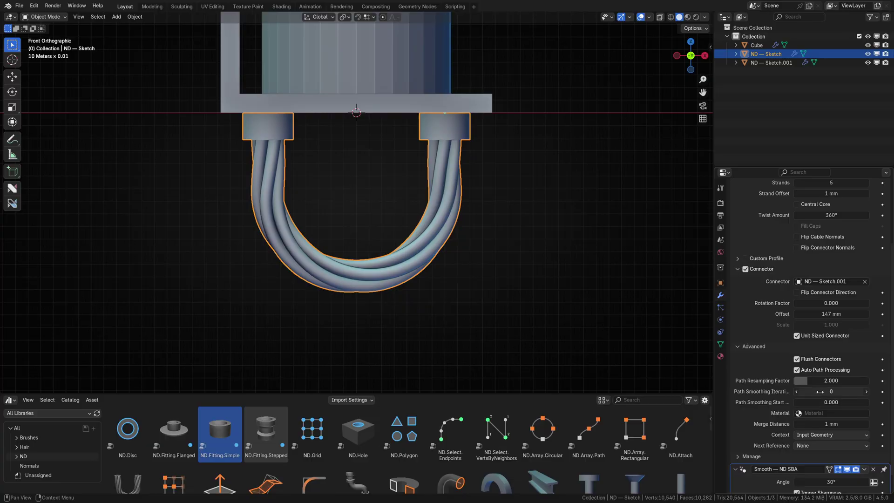
{"action": "left_click_drag", "start_coordinate": [805, 391], "coordinate": [838, 391]}
{"action": "left_click_drag", "start_coordinate": [831, 391], "coordinate": [811, 391]}
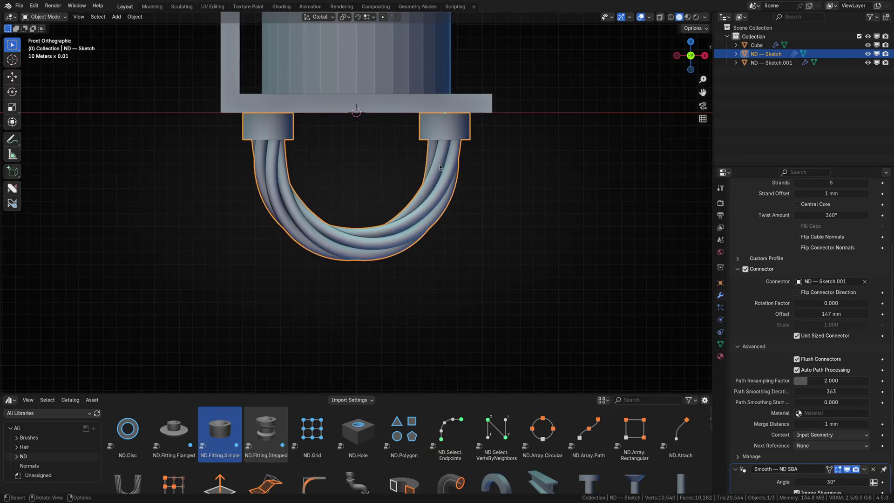